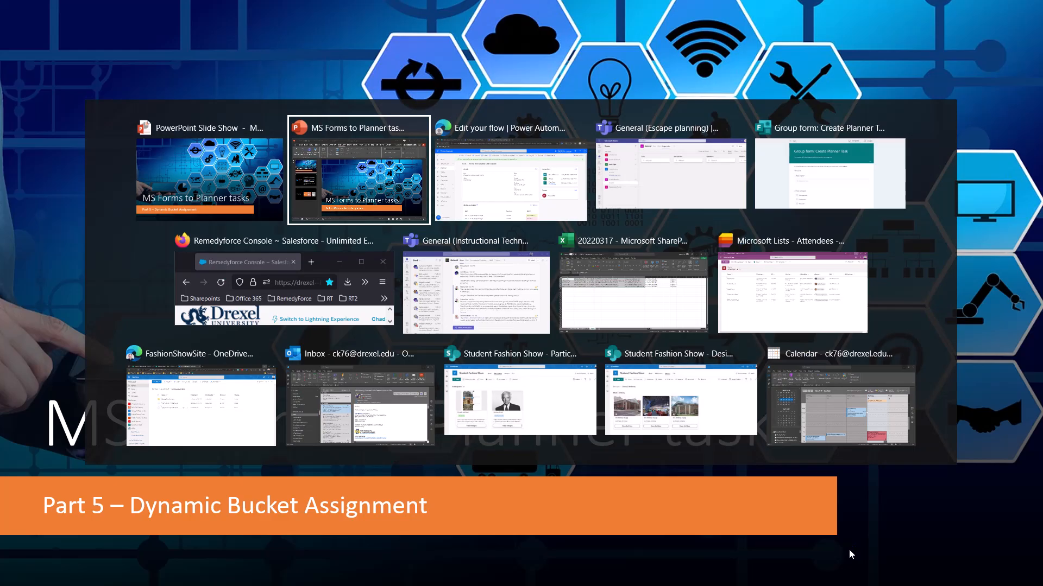
key(alt+Tab)
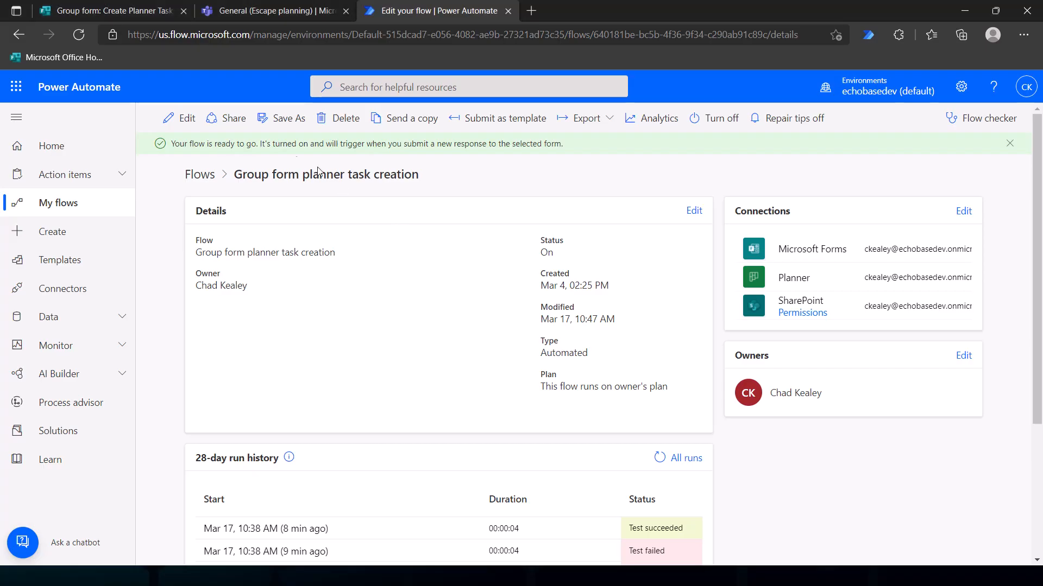
Show the Create Planner Task form with its Management, Operations and Research categories.
click(101, 11)
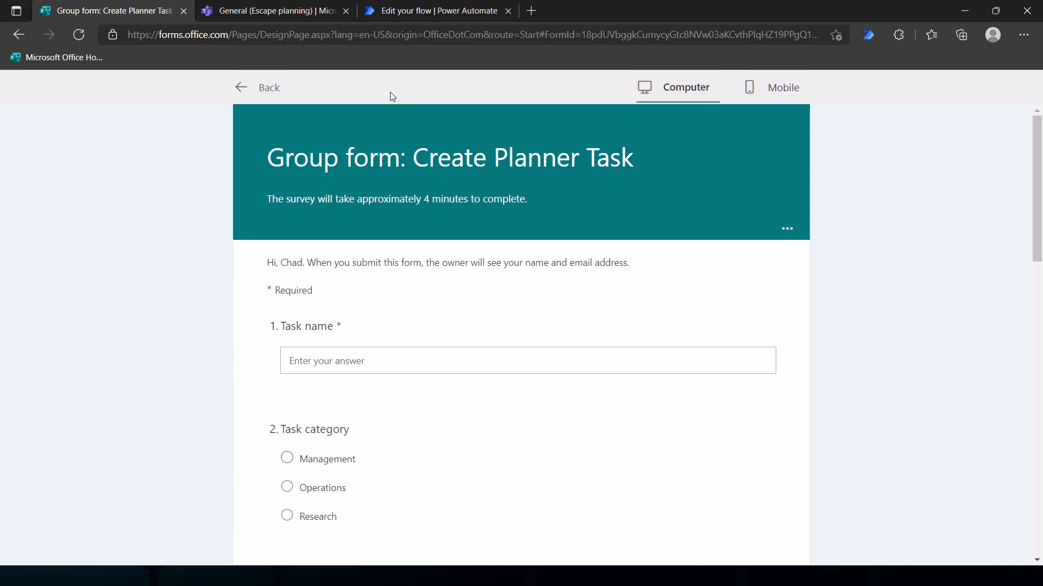
Show the Escape tasks board in Teams with its empty buckets.
click(289, 10)
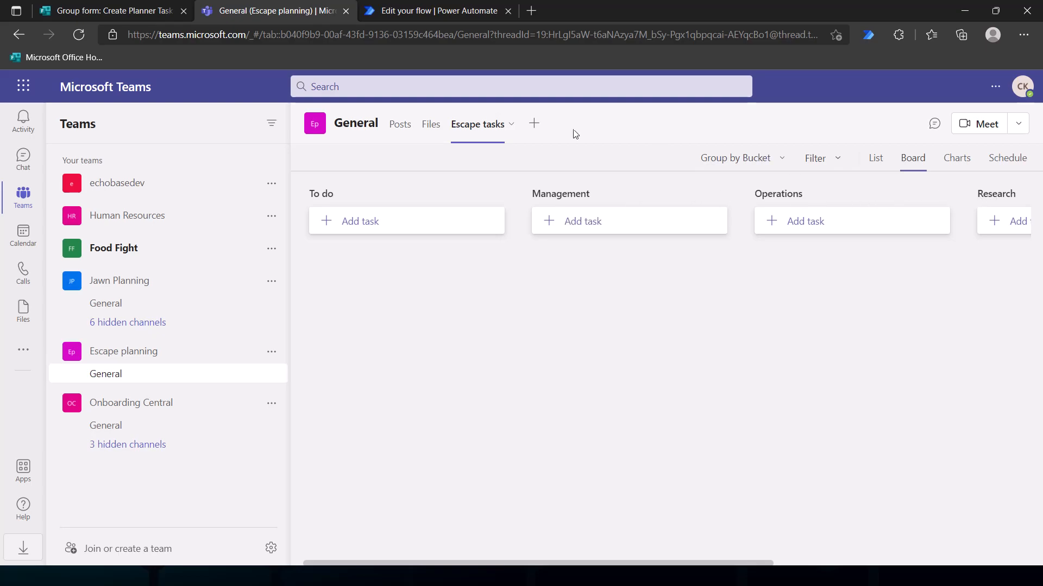
Return to the PowerPoint slide show via the task switcher.
key(alt+Tab)
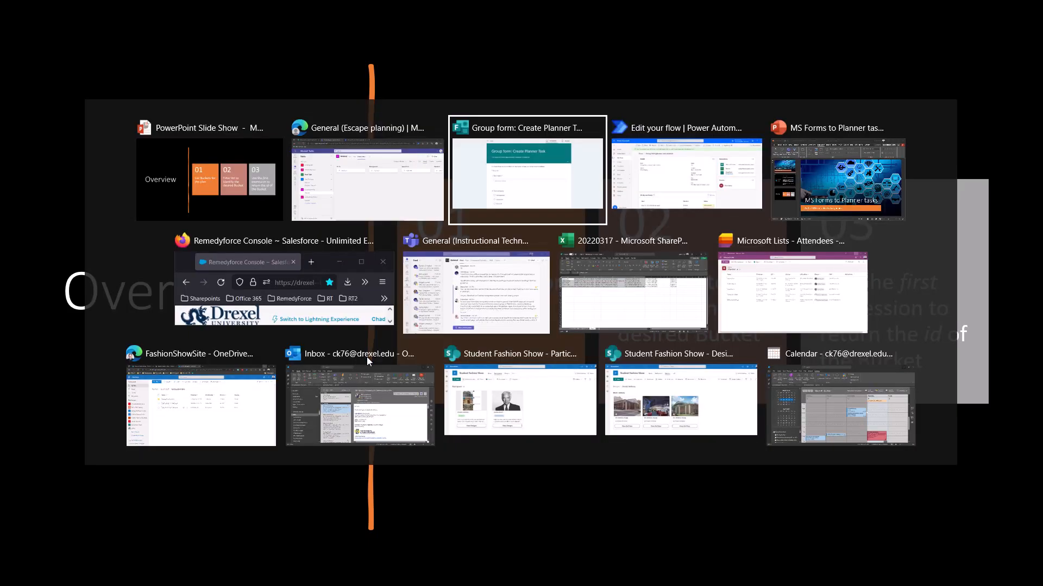
key(alt+Tab)
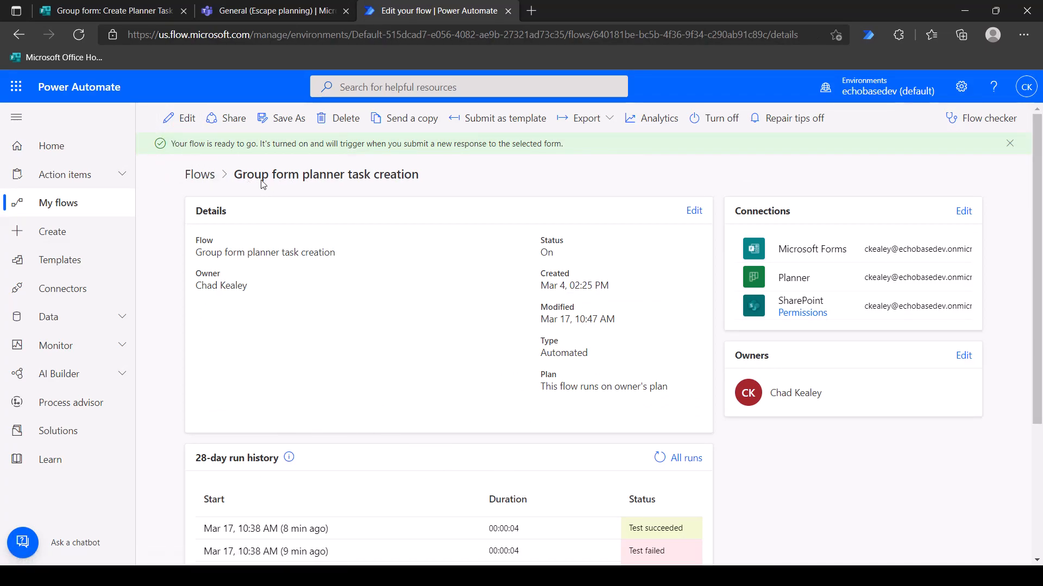
Edit the flow and add an empty Scope action just before Create a task.
click(187, 118)
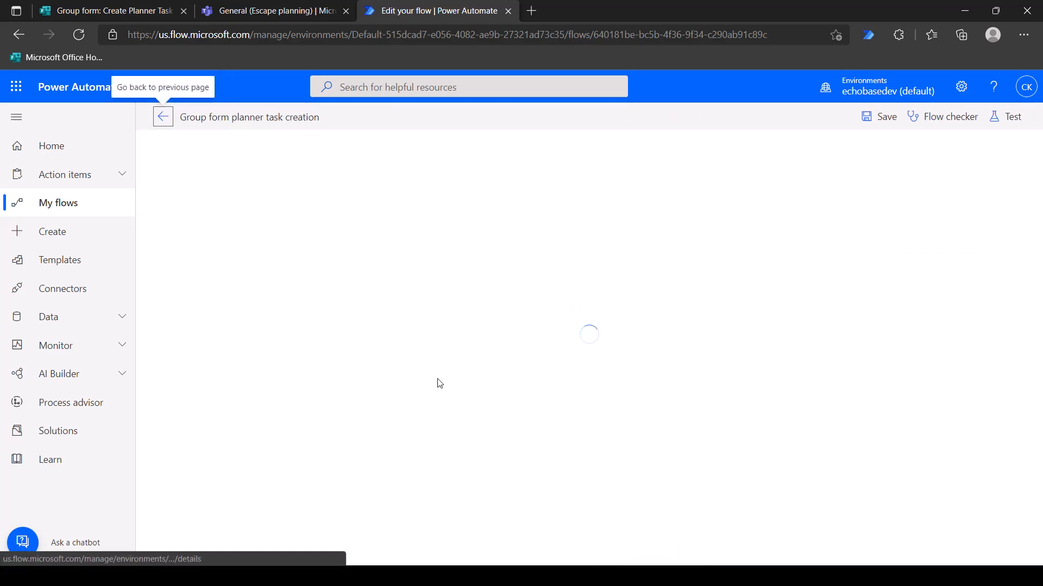
scroll(437, 382, down, 5)
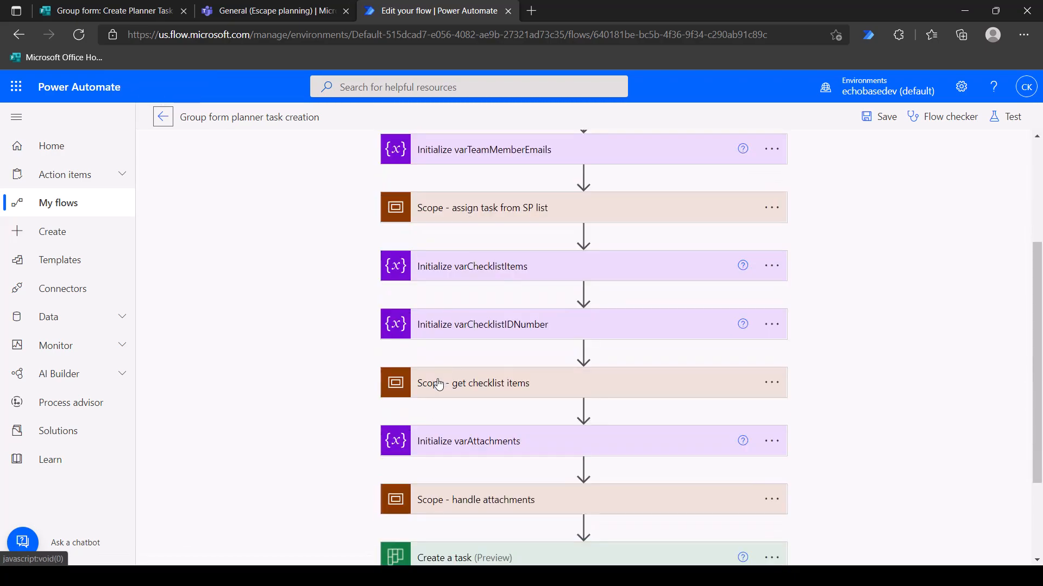
click(583, 396)
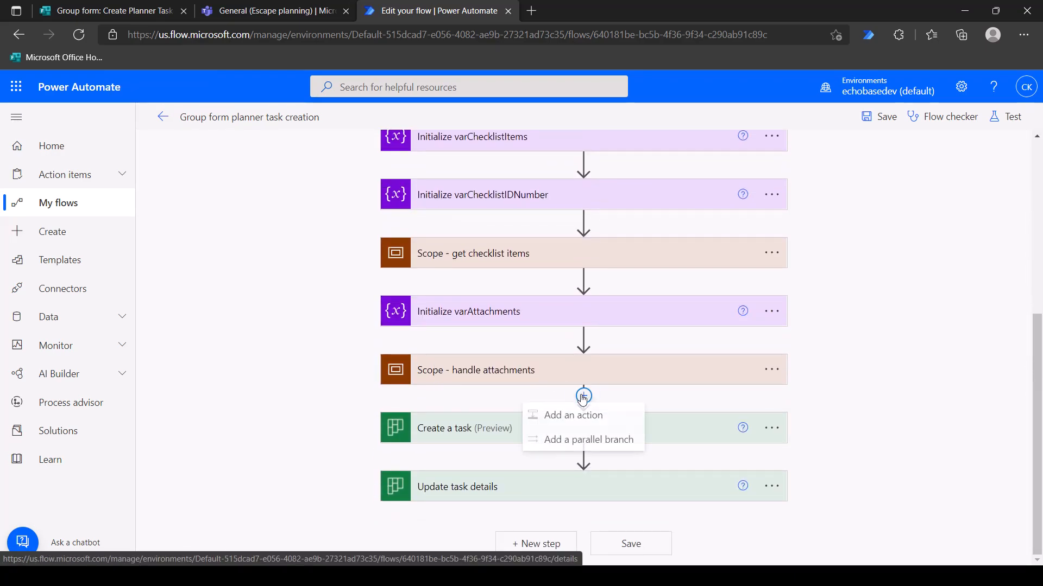
click(573, 416)
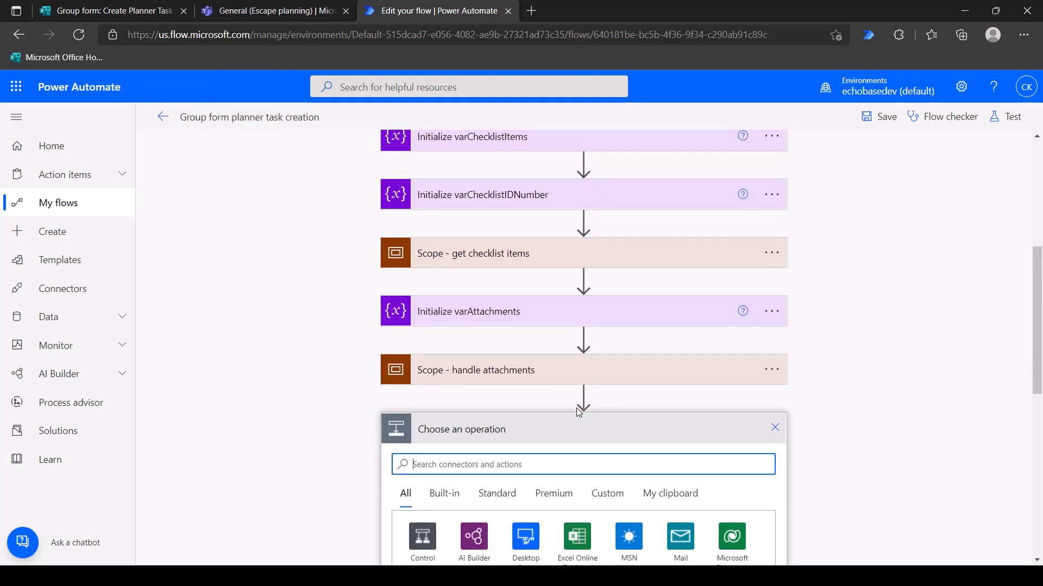
text(scope)
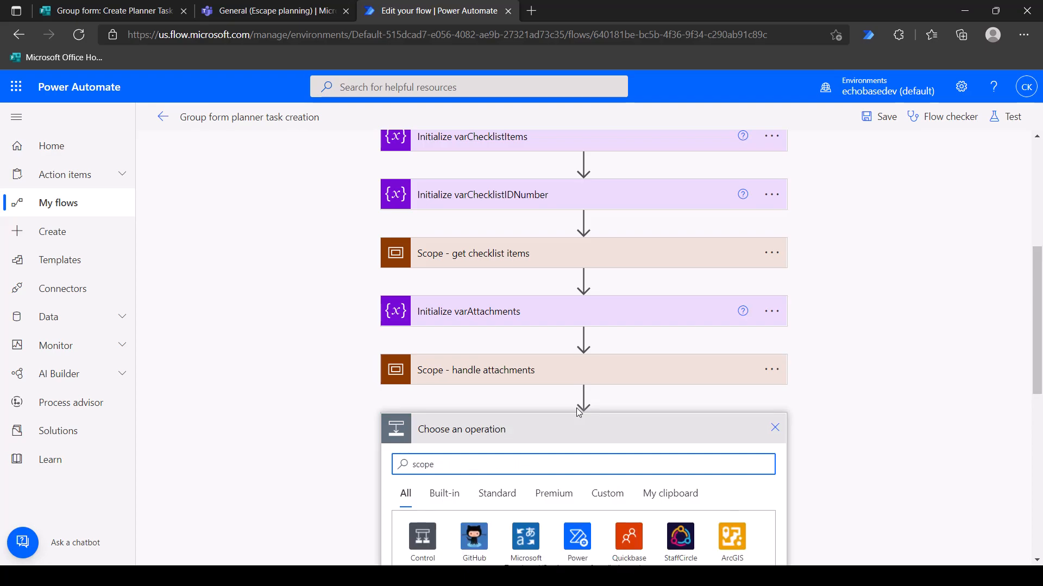
click(439, 533)
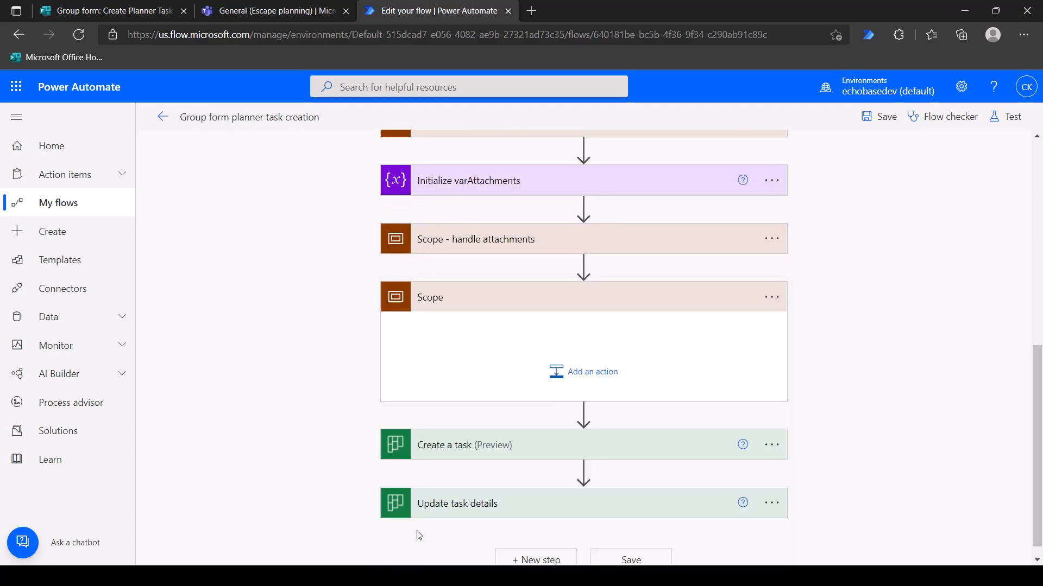
Rename the new scope to 'Scope - handle buckets'.
click(772, 299)
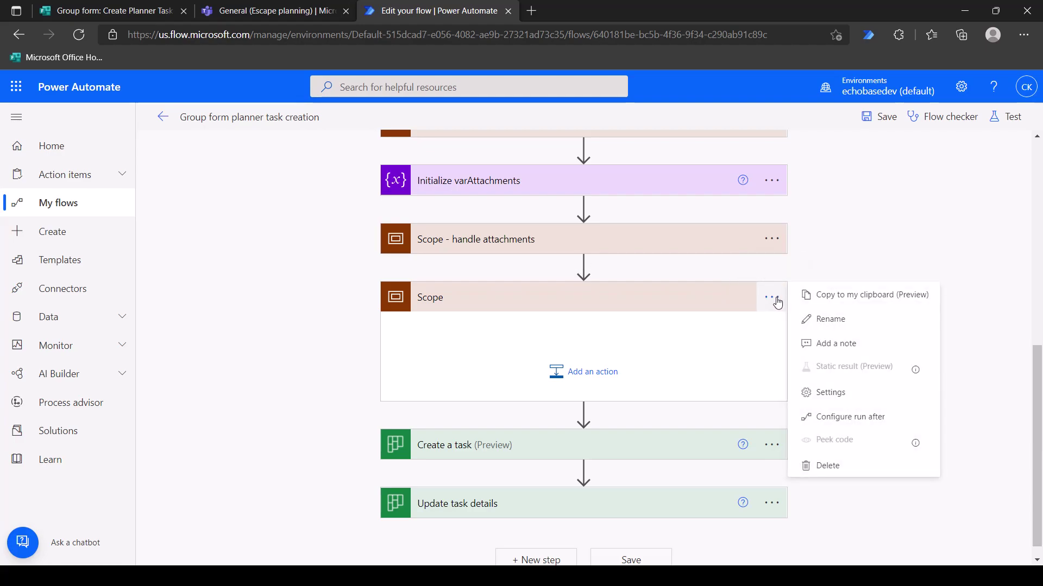
click(839, 319)
click(591, 299)
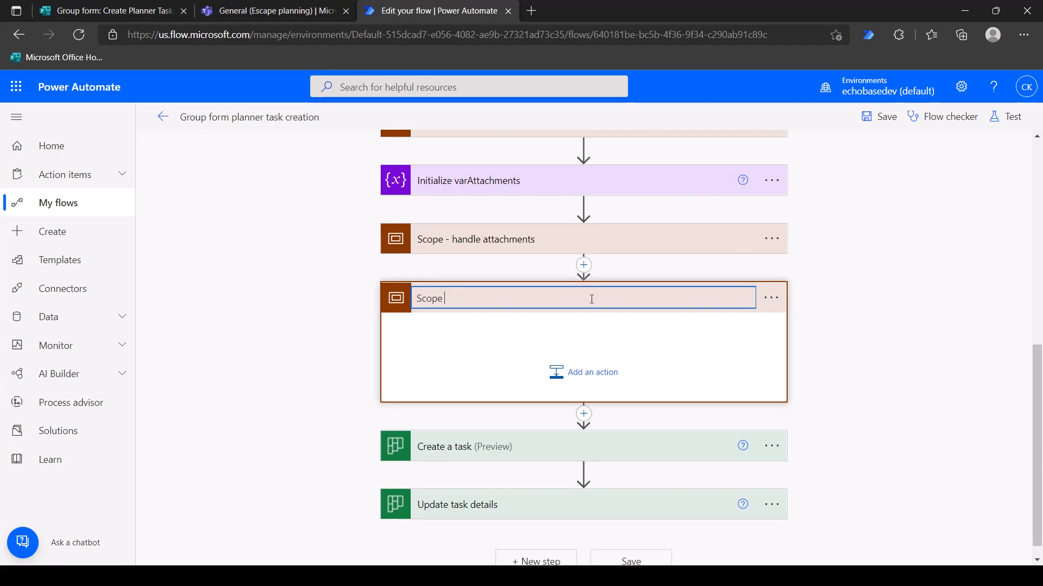
text(-handle bu)
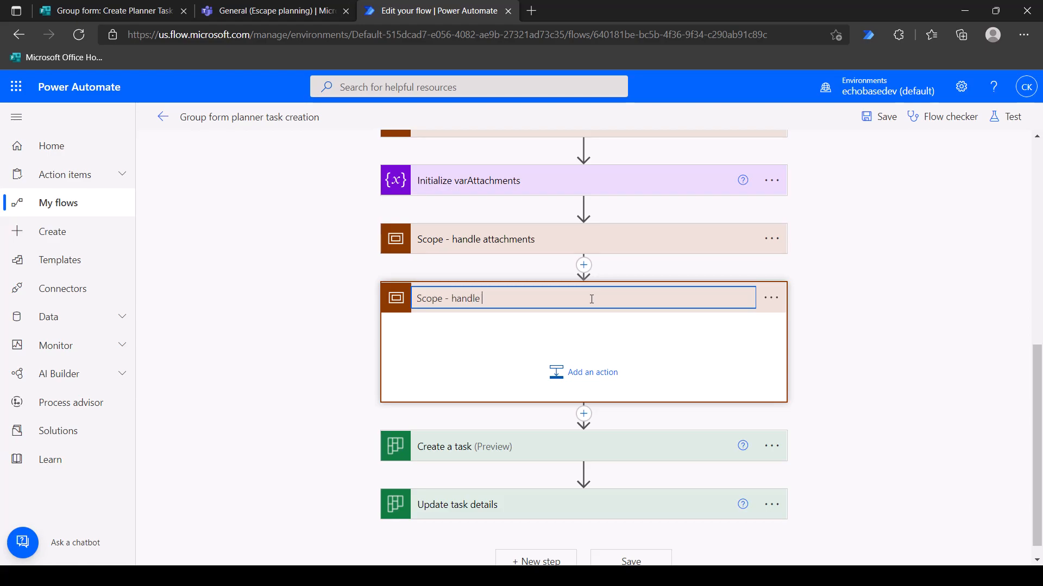
text(cket)
text(s)
key(Return)
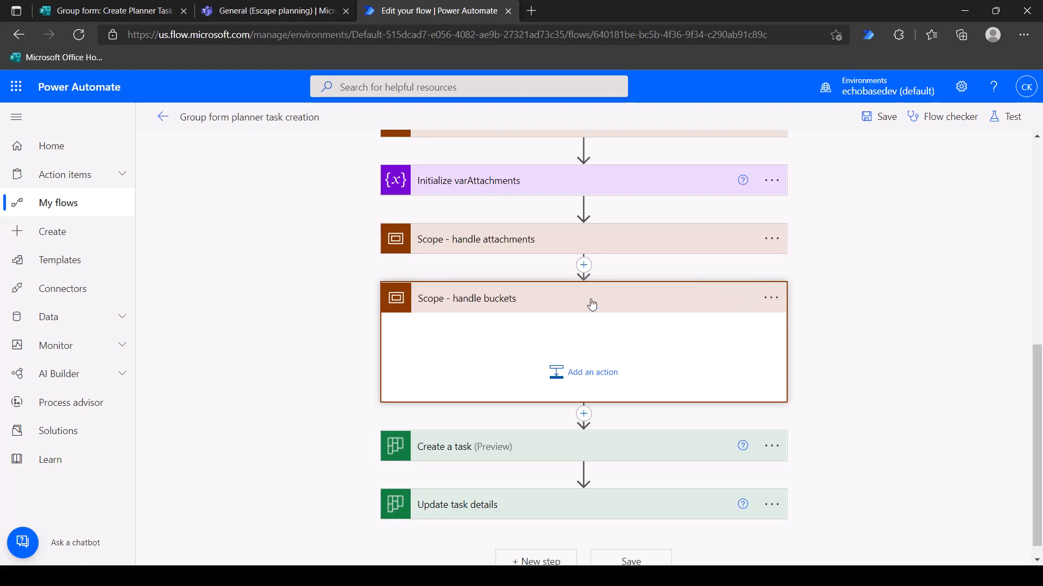
Add a List buckets action in the scope for the Escape planning group's Escape tasks plan.
click(583, 375)
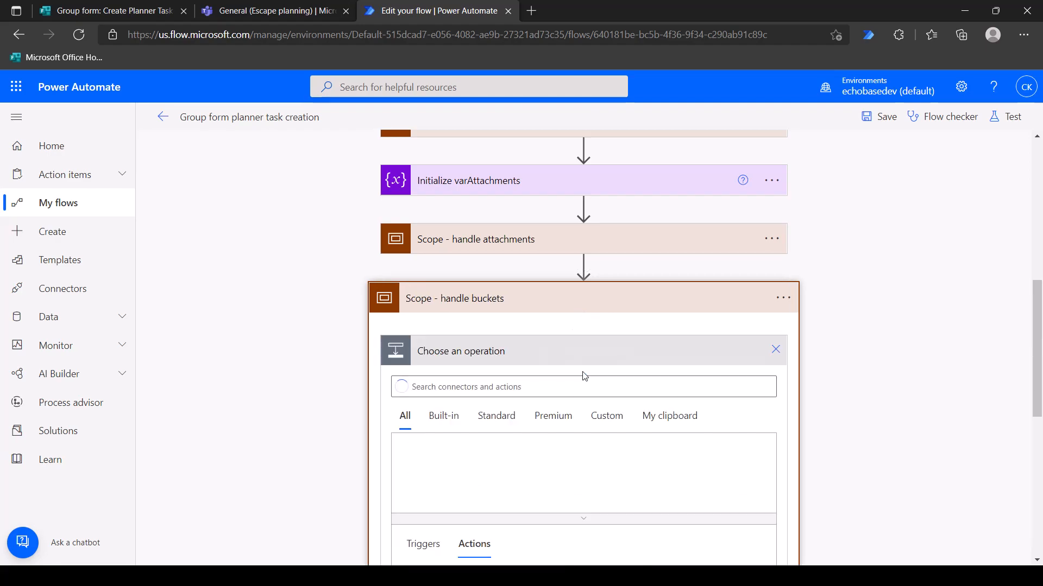
text(lis)
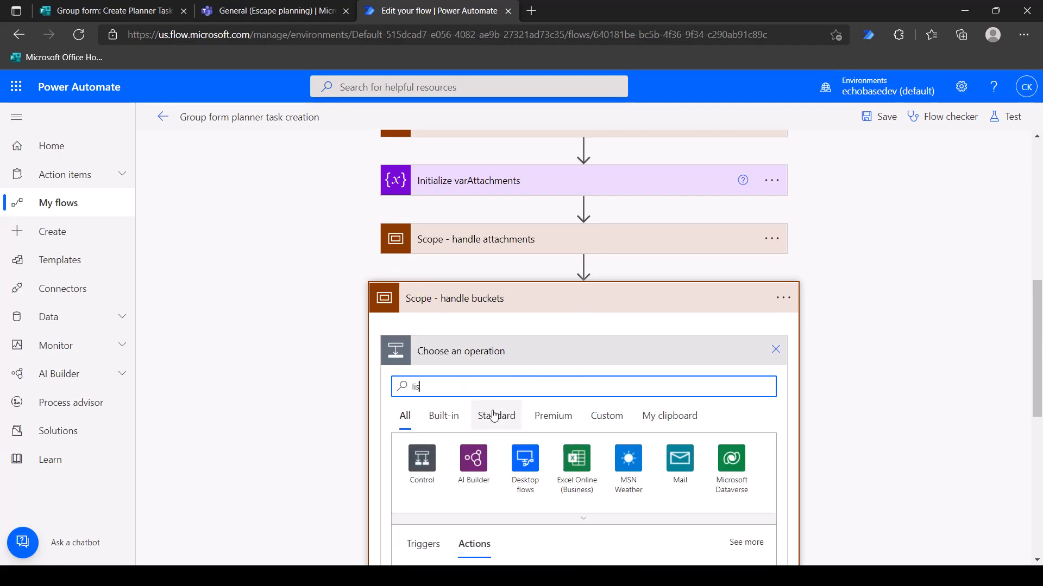
text(t bucket)
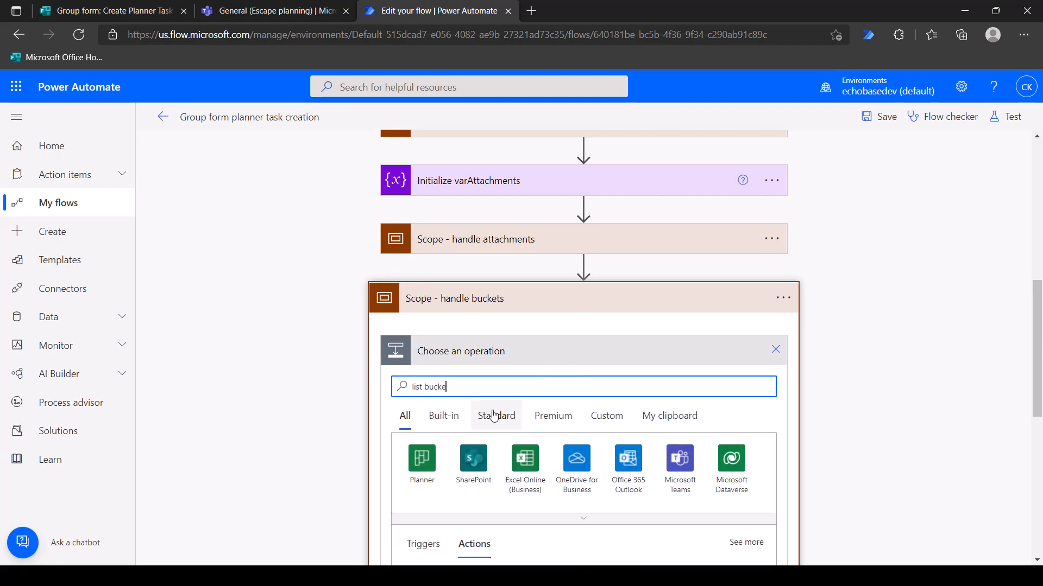
scroll(493, 415, down, 2)
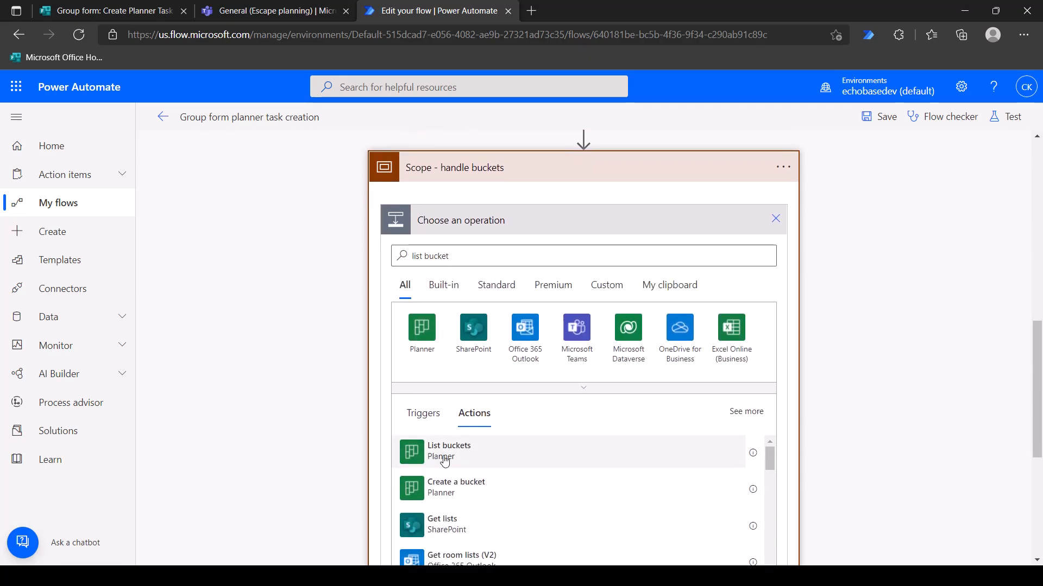
click(446, 457)
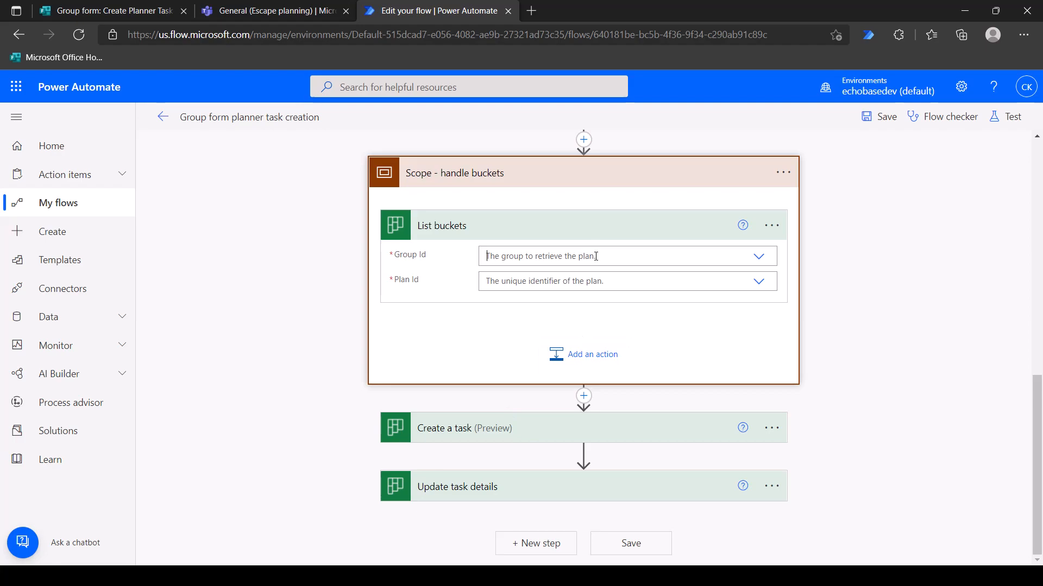
click(619, 255)
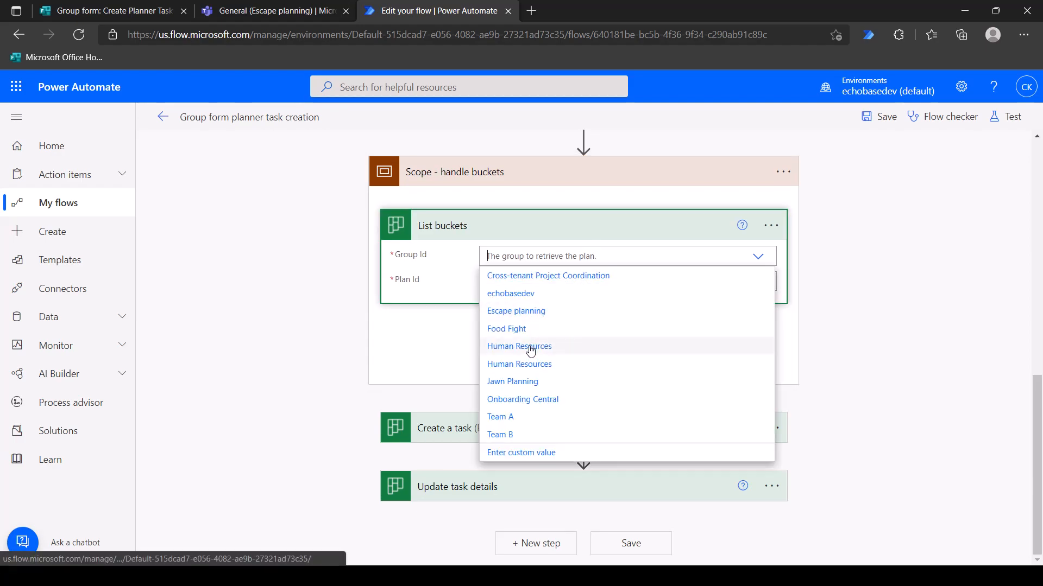
click(520, 312)
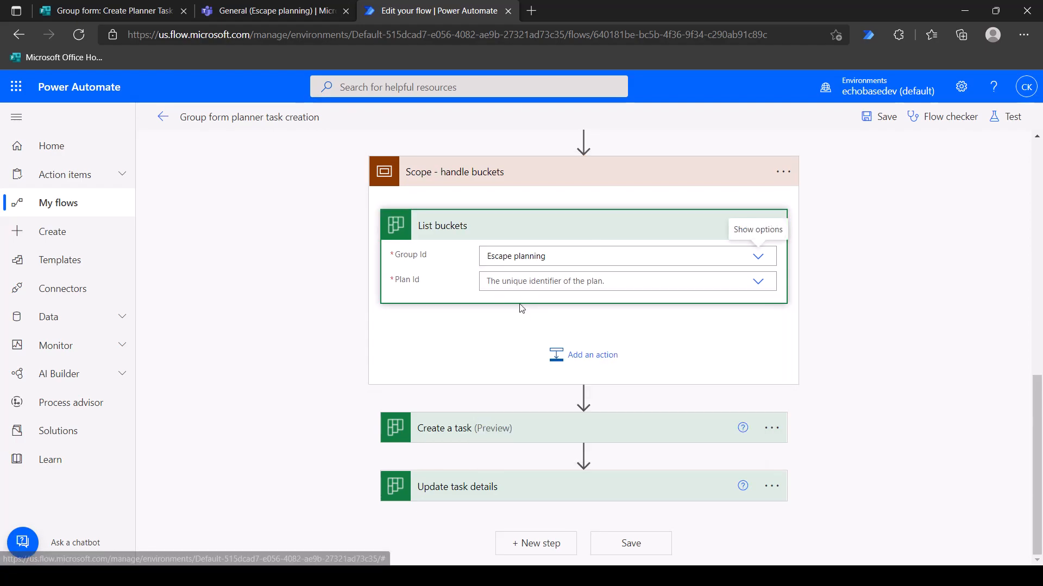
click(544, 281)
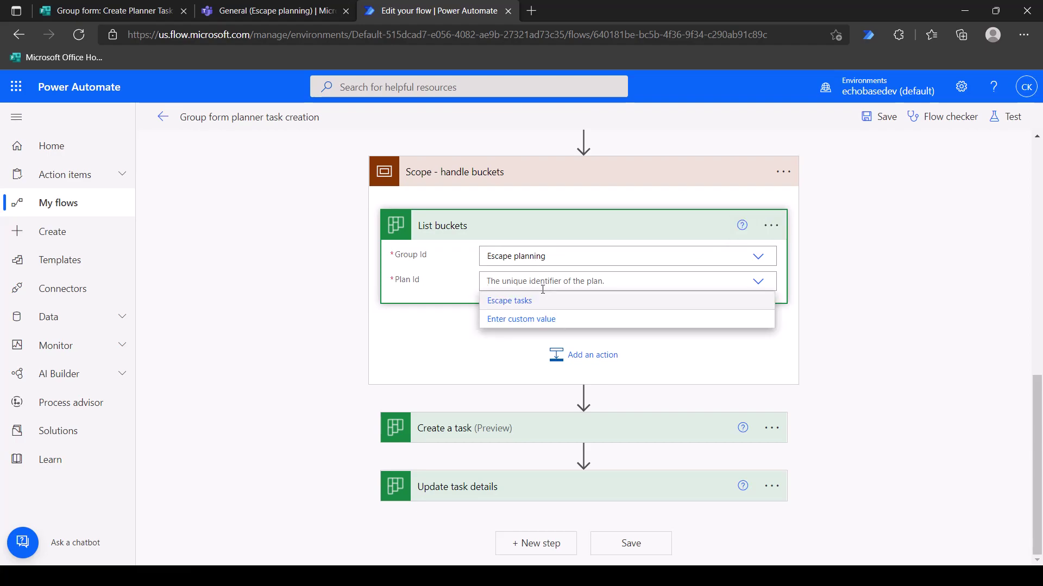
click(509, 300)
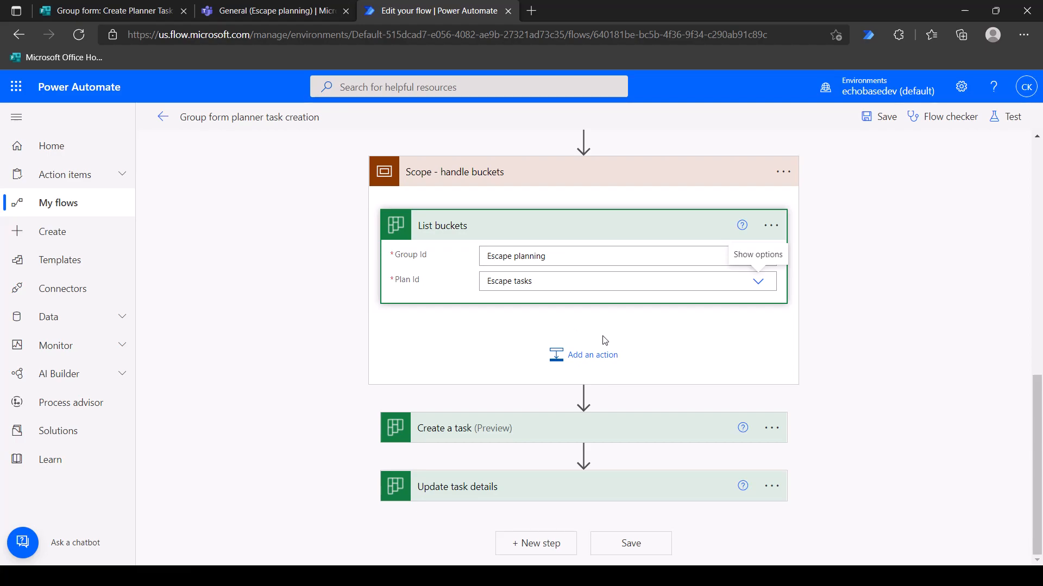
Add a Filter array action after List buckets and rename it 'Filter array of buckets'.
click(593, 355)
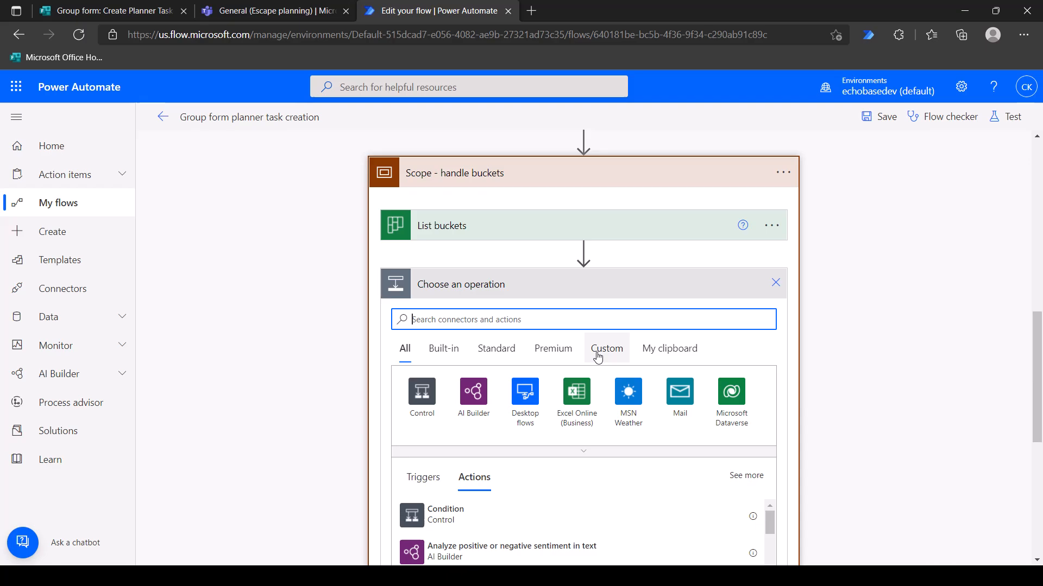
text(filter)
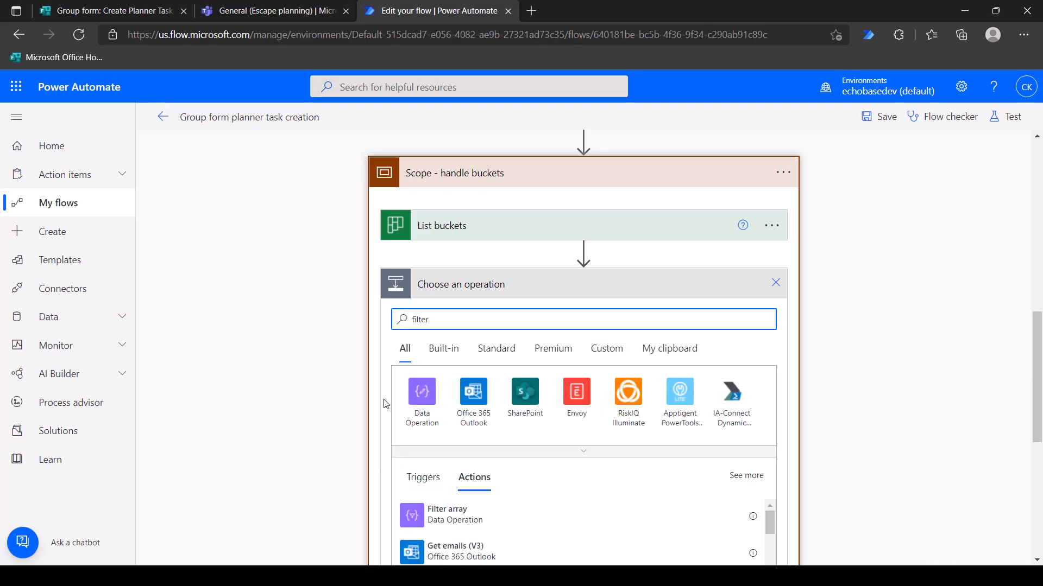
click(440, 520)
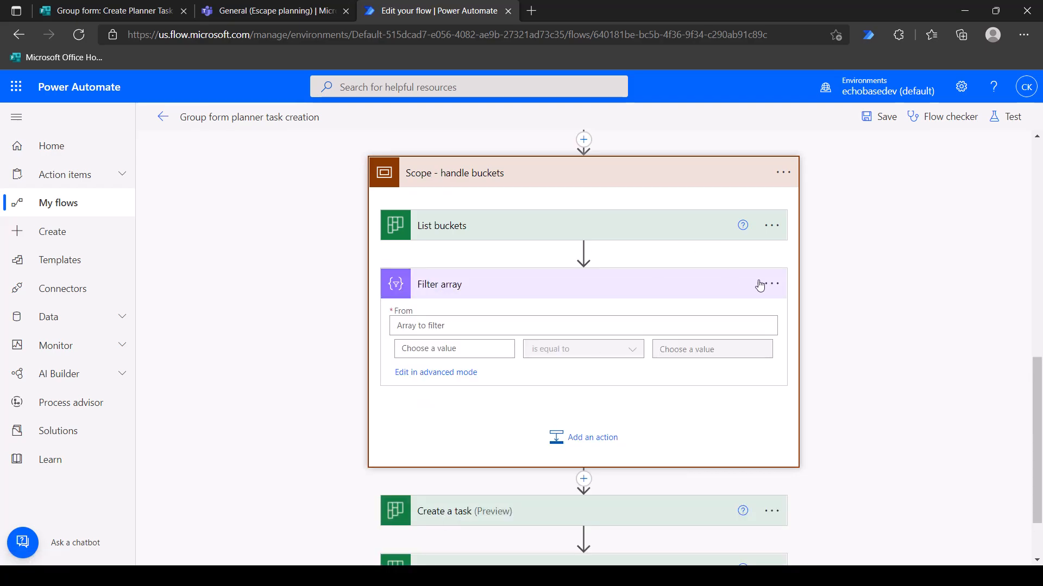
click(772, 284)
click(831, 304)
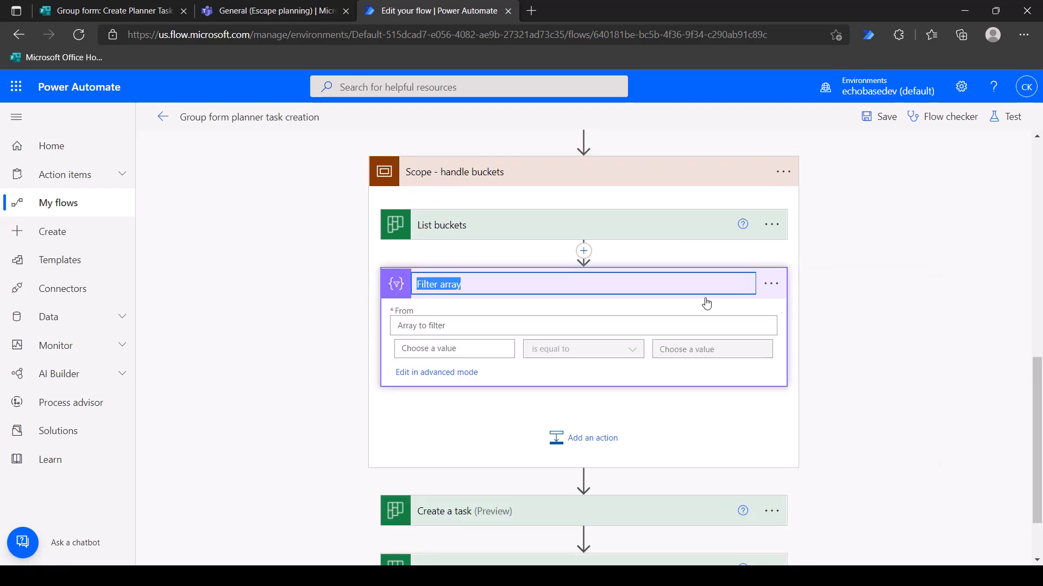
click(606, 284)
text(of )
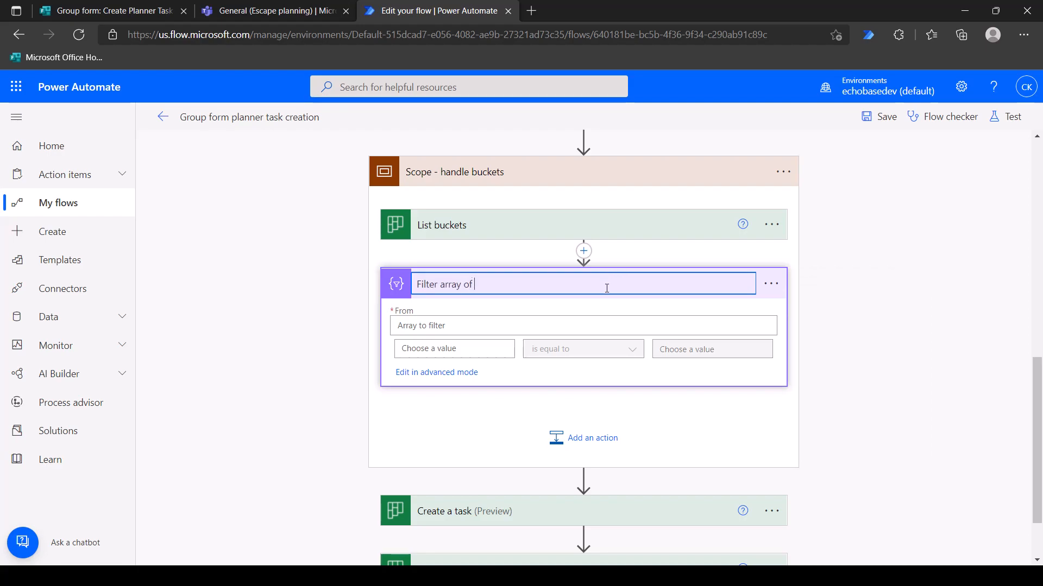
text(buckets)
key(Return)
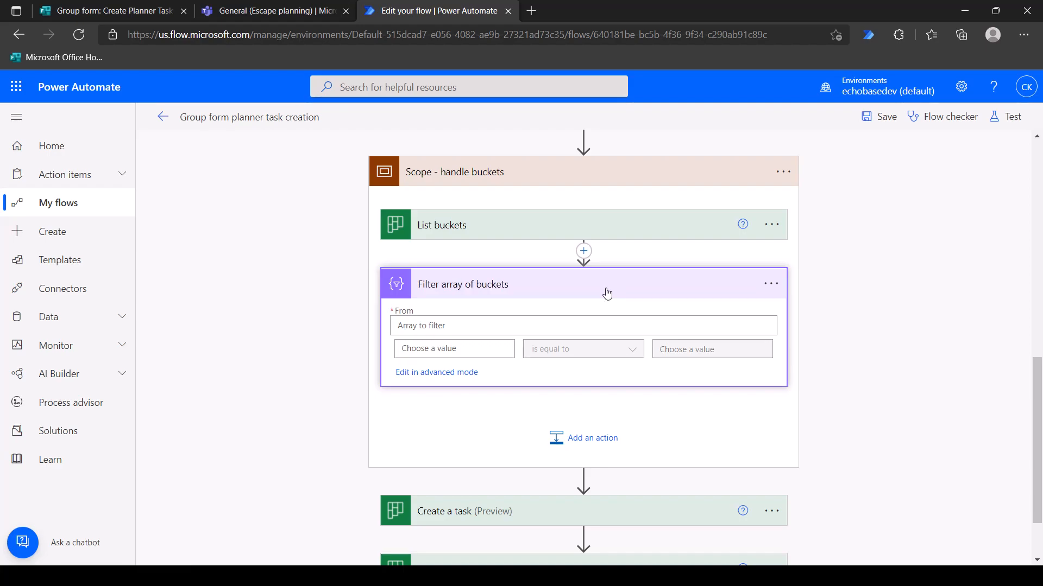
Filter the List buckets value, comparing each bucket's value Name.
click(489, 326)
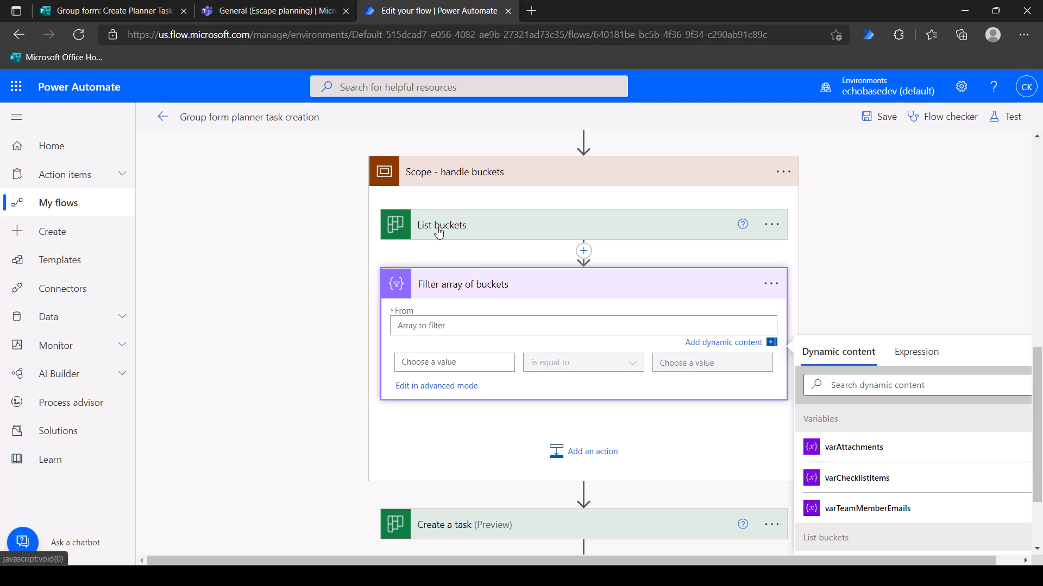
scroll(841, 489, down, 2)
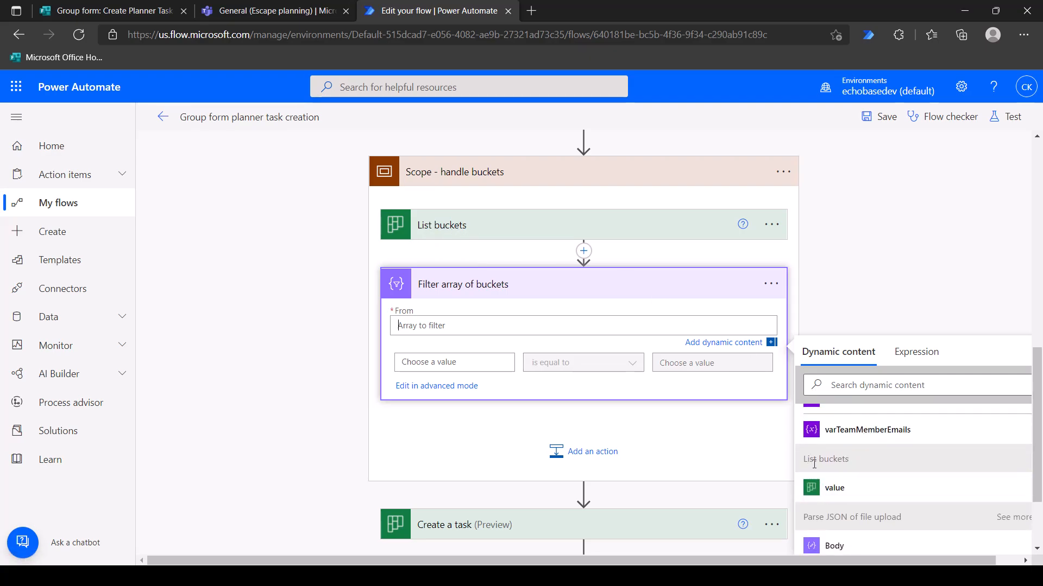
click(829, 489)
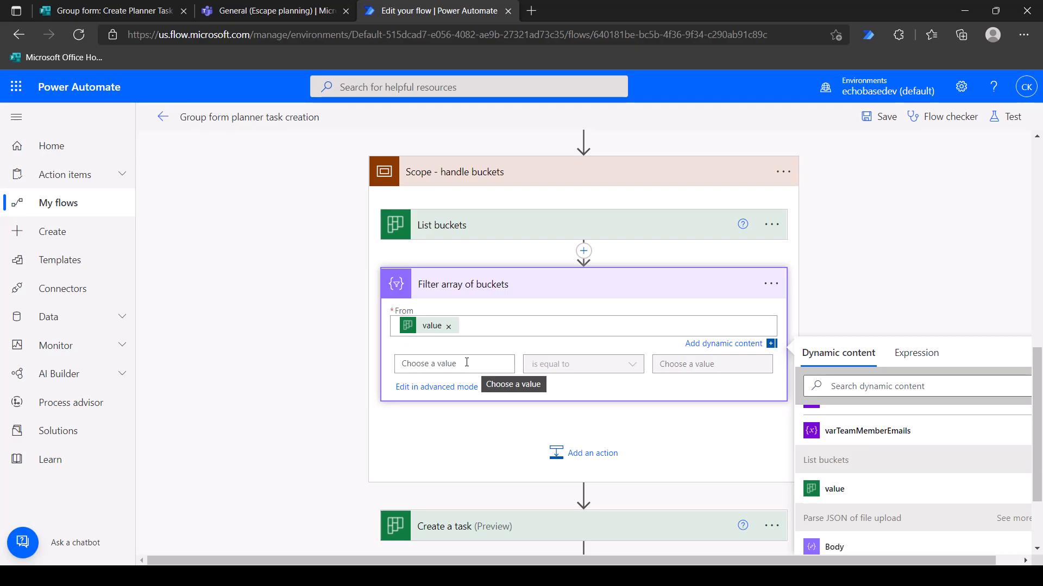
click(467, 363)
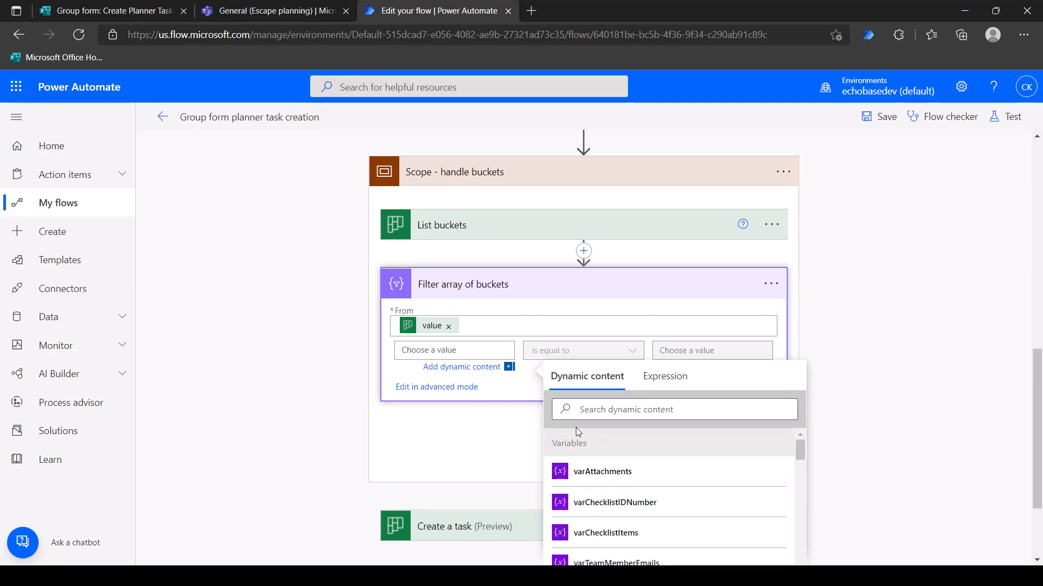
scroll(664, 506, down, 5)
scroll(660, 507, up, 1)
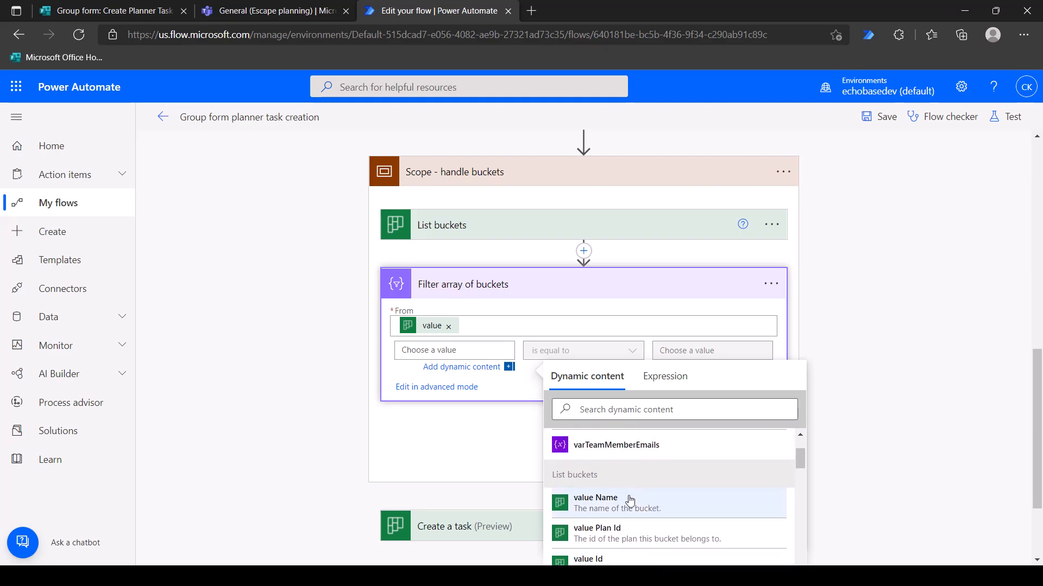
scroll(631, 501, down, 1)
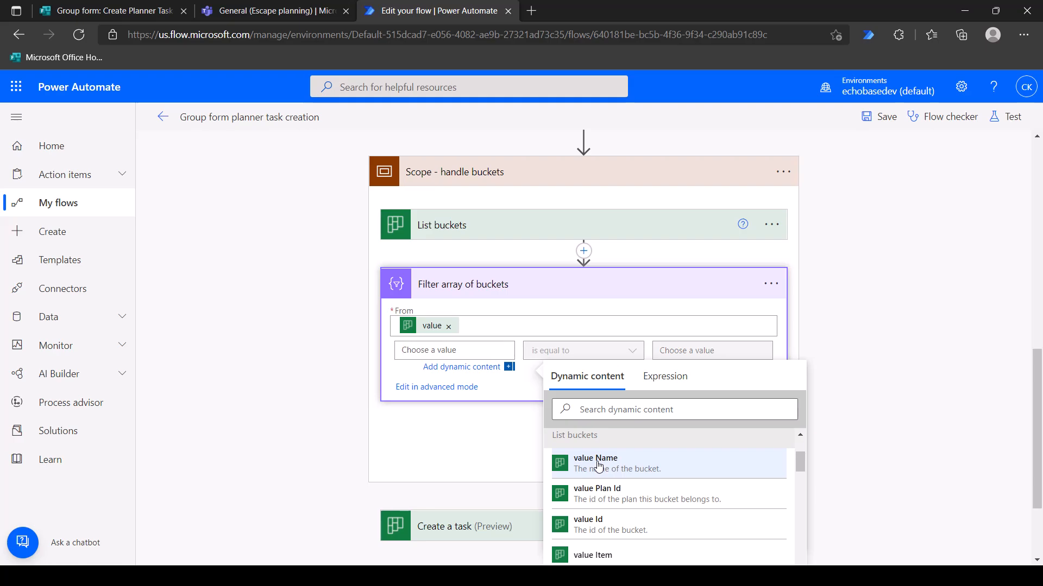
click(598, 465)
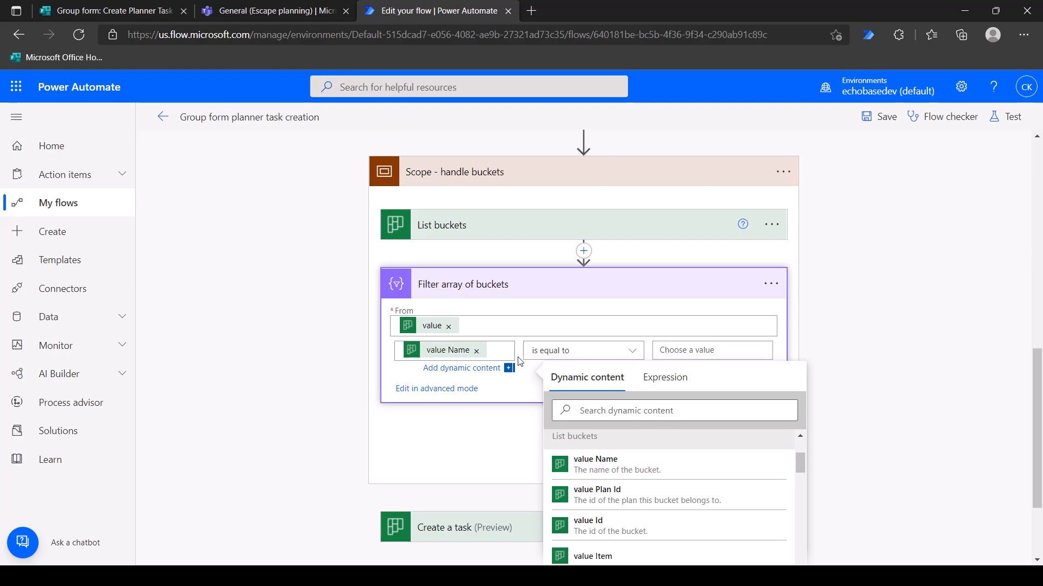
Keep buckets whose Name is equal to the form's Task category.
click(566, 351)
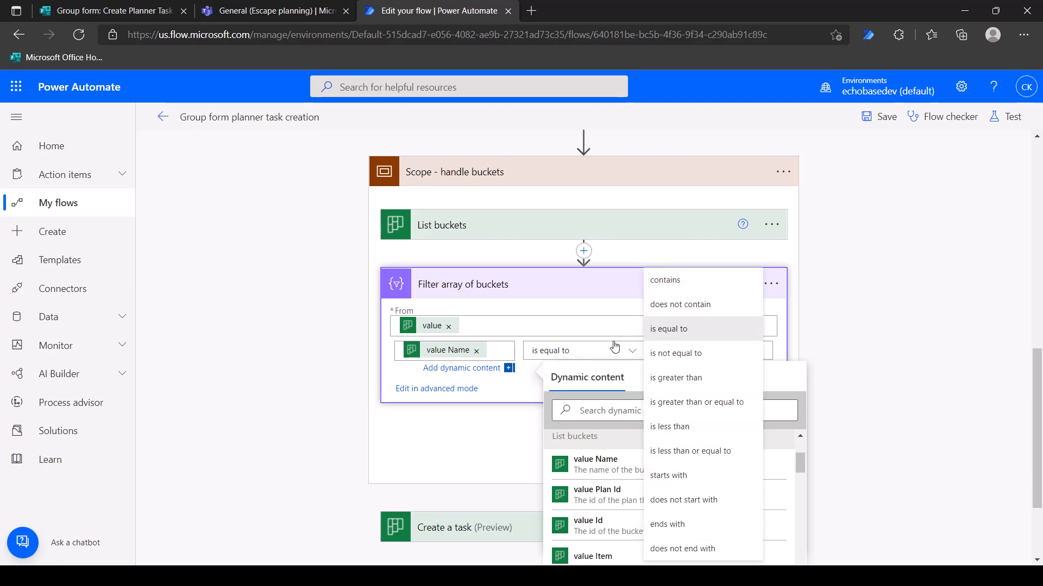
click(489, 420)
click(716, 351)
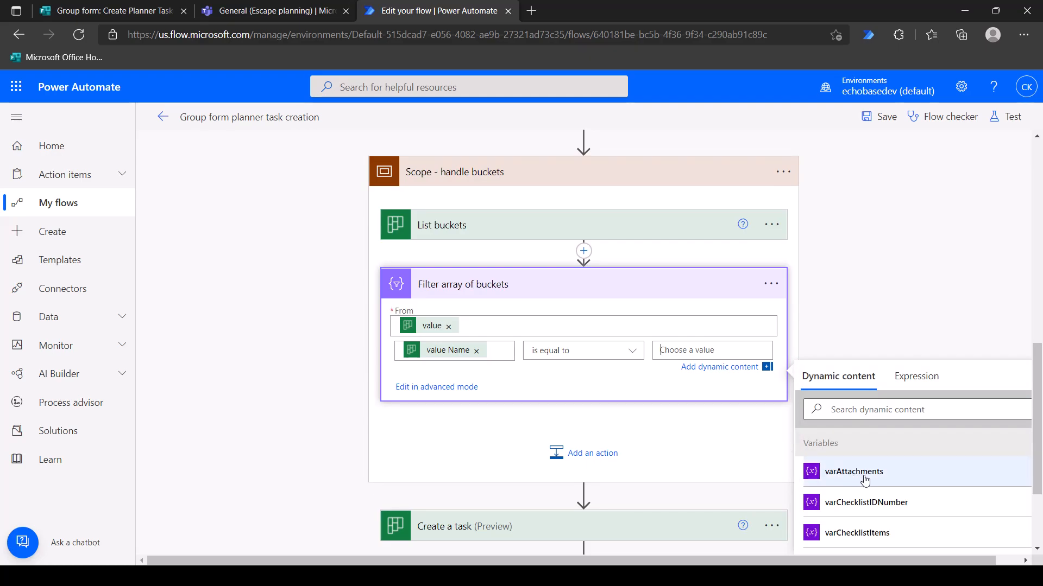
scroll(868, 477, down, 5)
scroll(868, 476, up, 5)
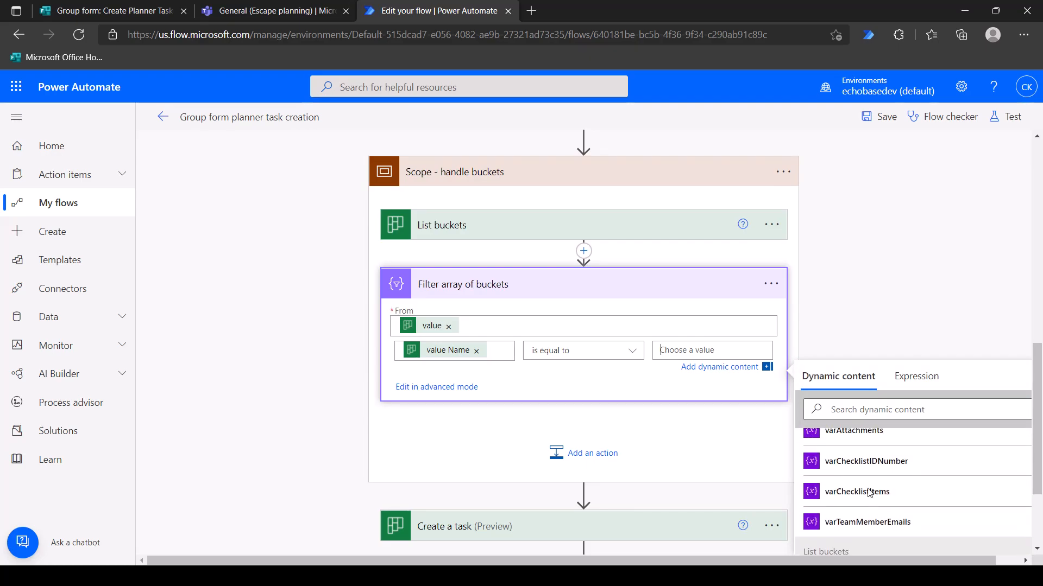
click(864, 409)
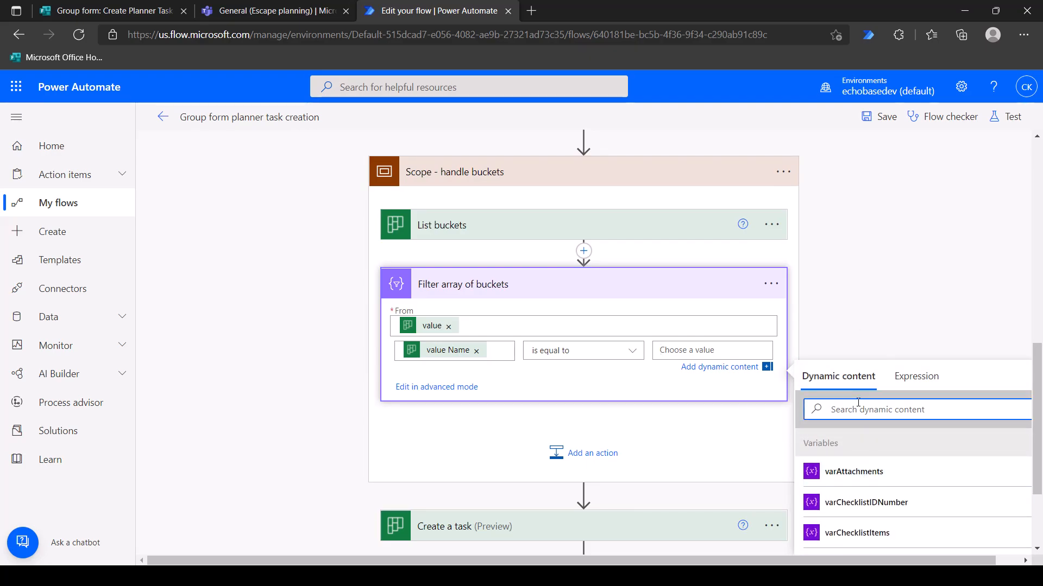
text(cat)
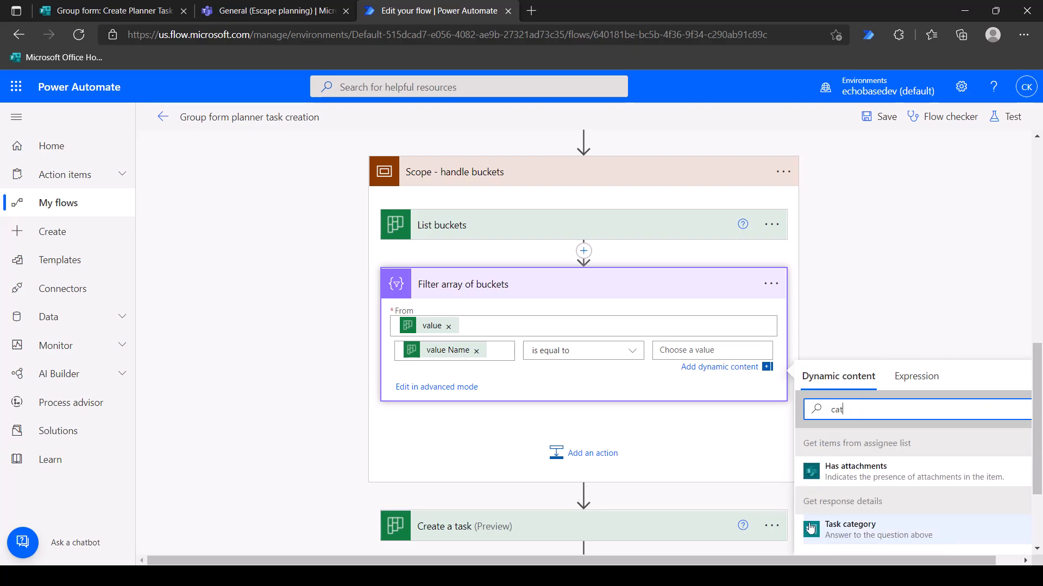
click(847, 530)
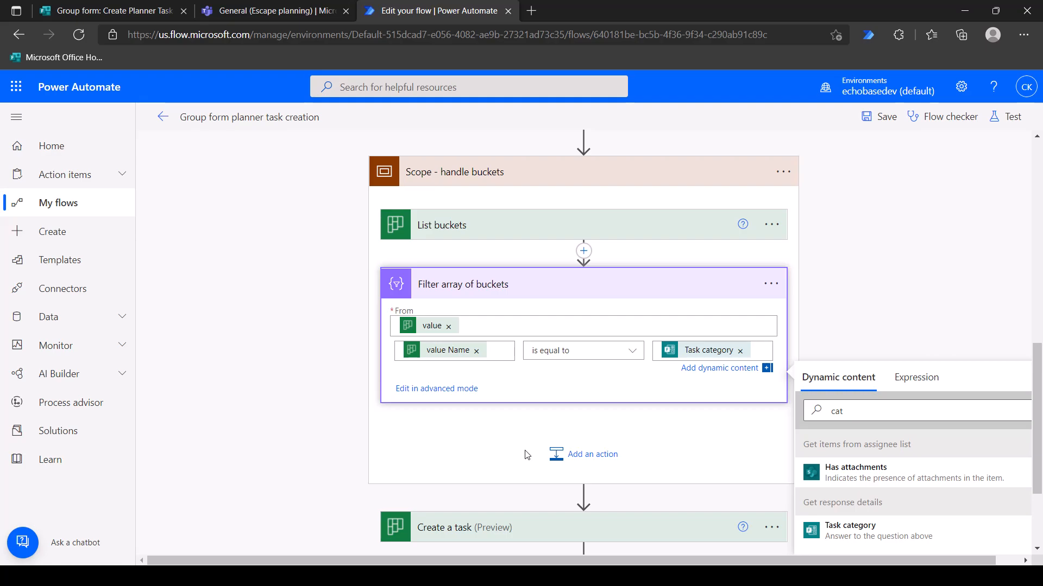
scroll(639, 436, down, 1)
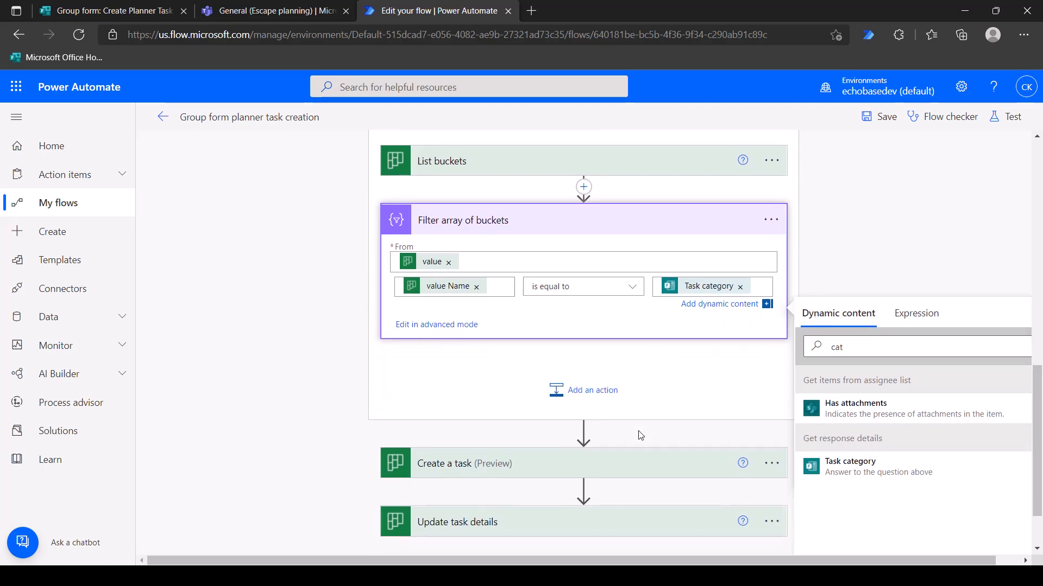
scroll(639, 436, up, 1)
scroll(639, 436, down, 2)
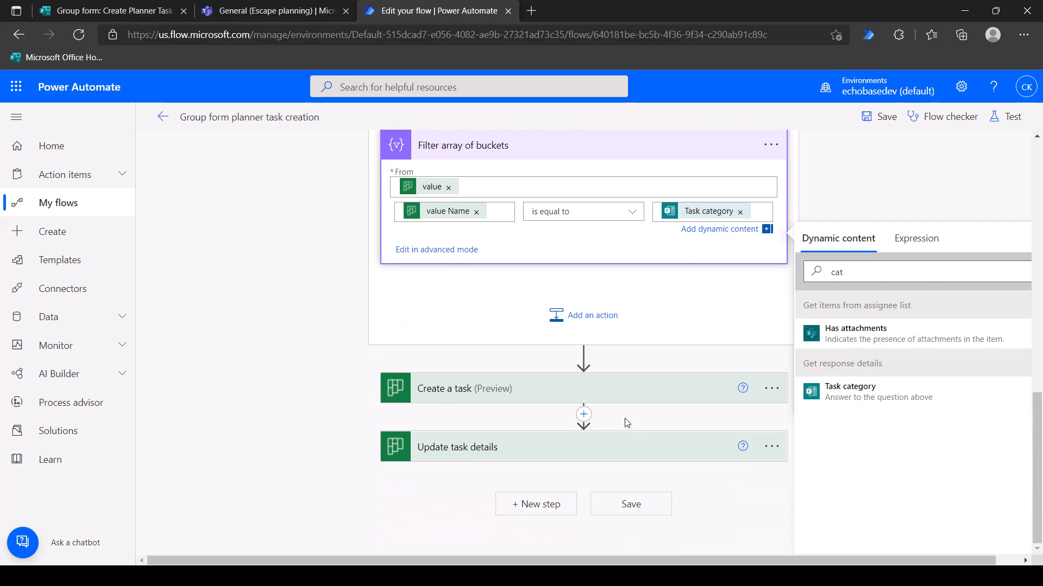
Replace Create a task's fixed To do Bucket Id with an empty custom value.
click(630, 399)
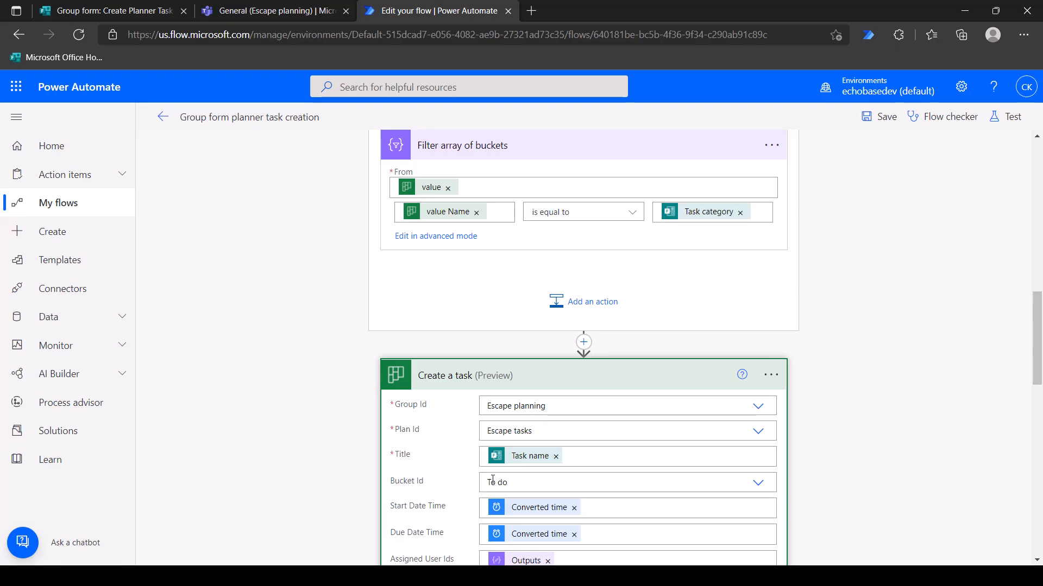
click(580, 482)
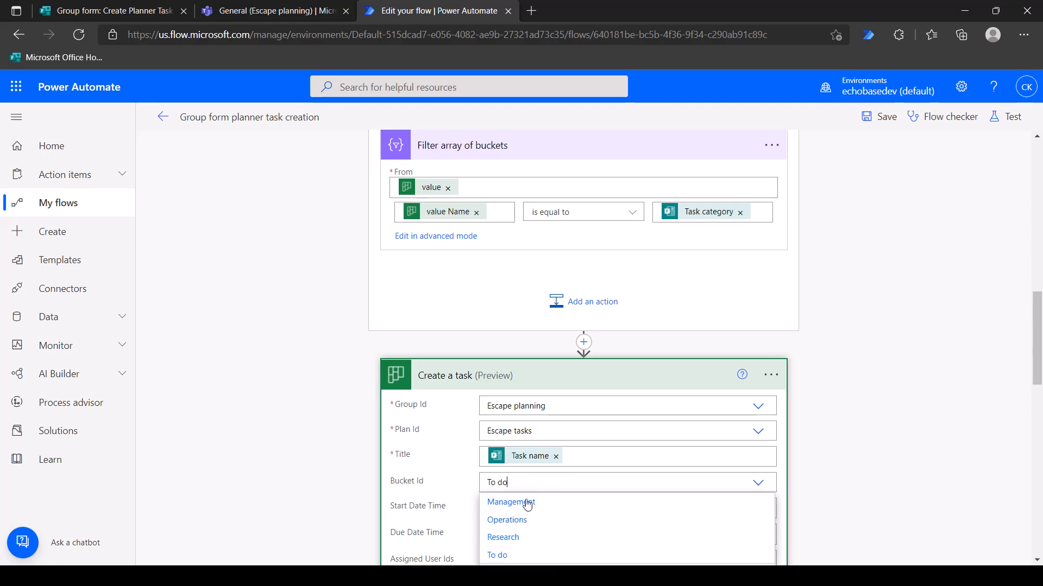
scroll(521, 489, down, 2)
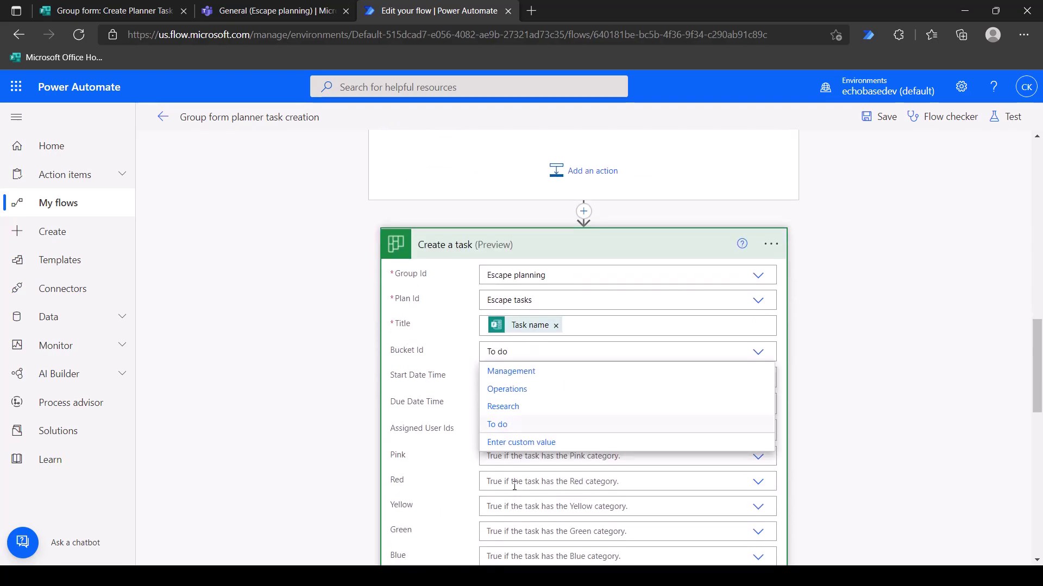
click(520, 442)
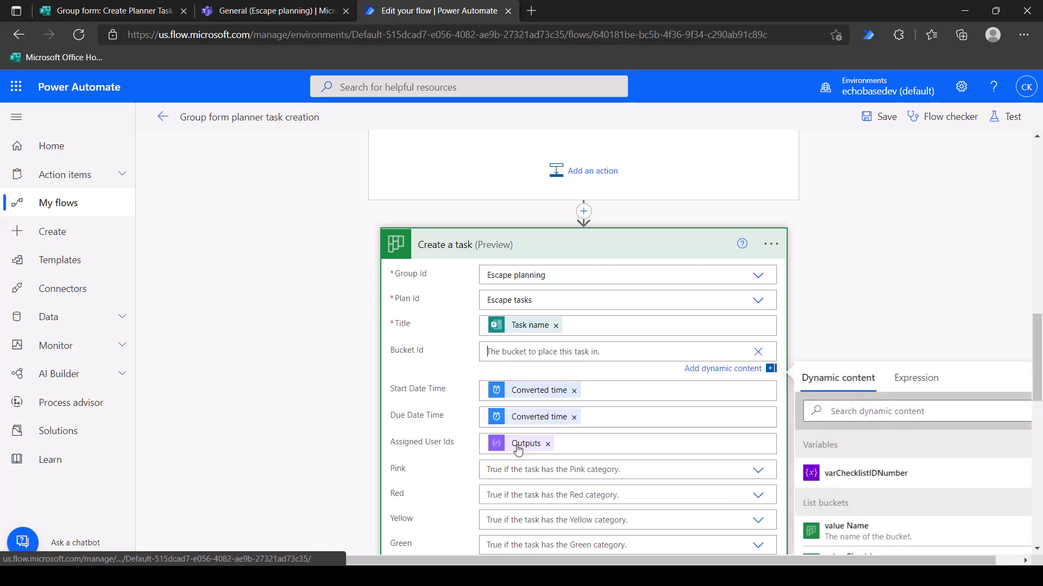
Set Bucket Id to first(body('Filter_array_of_buckets'))?['id'].
click(929, 381)
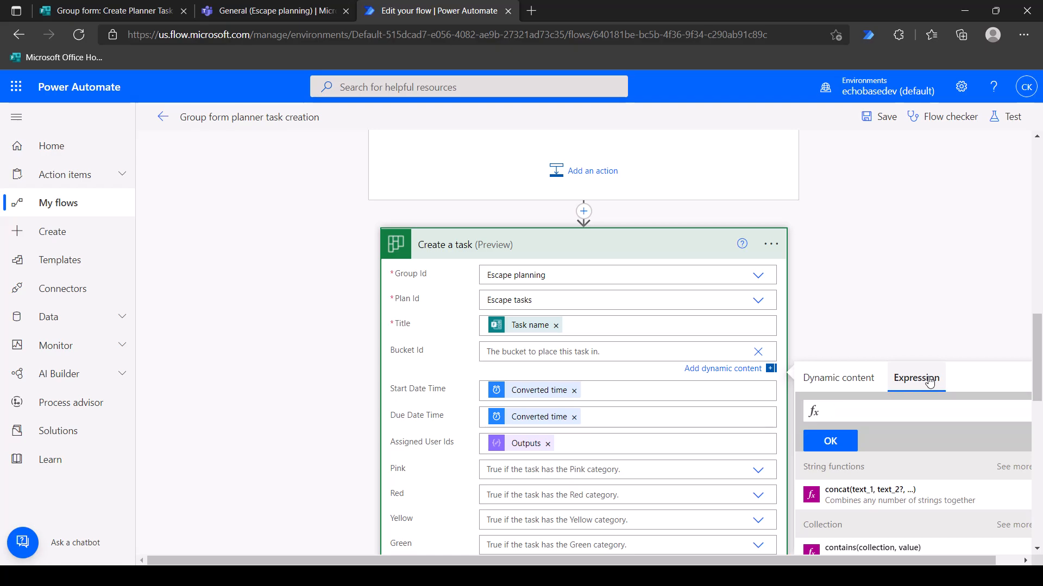
text(first)
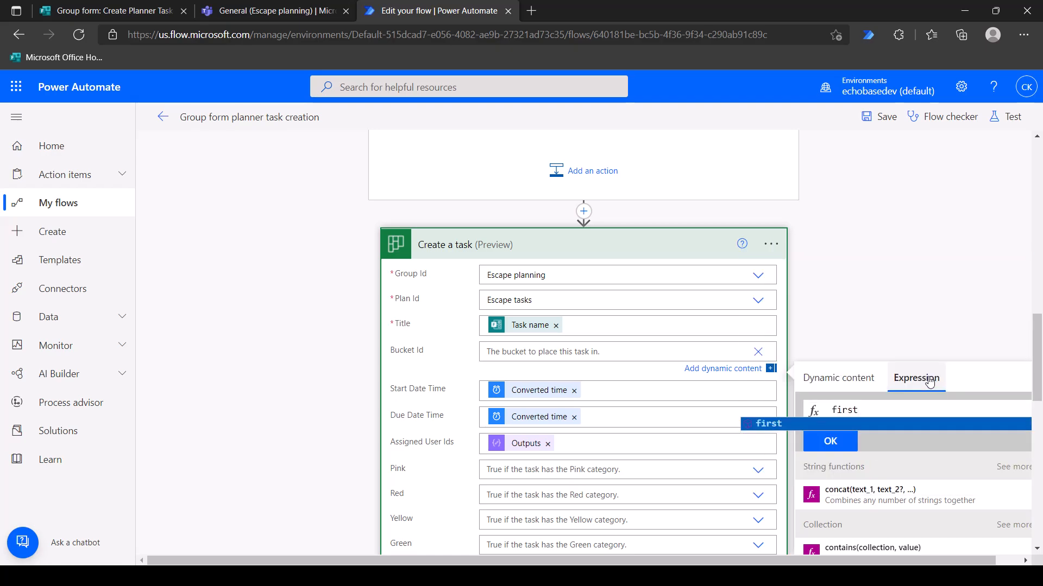
text(()
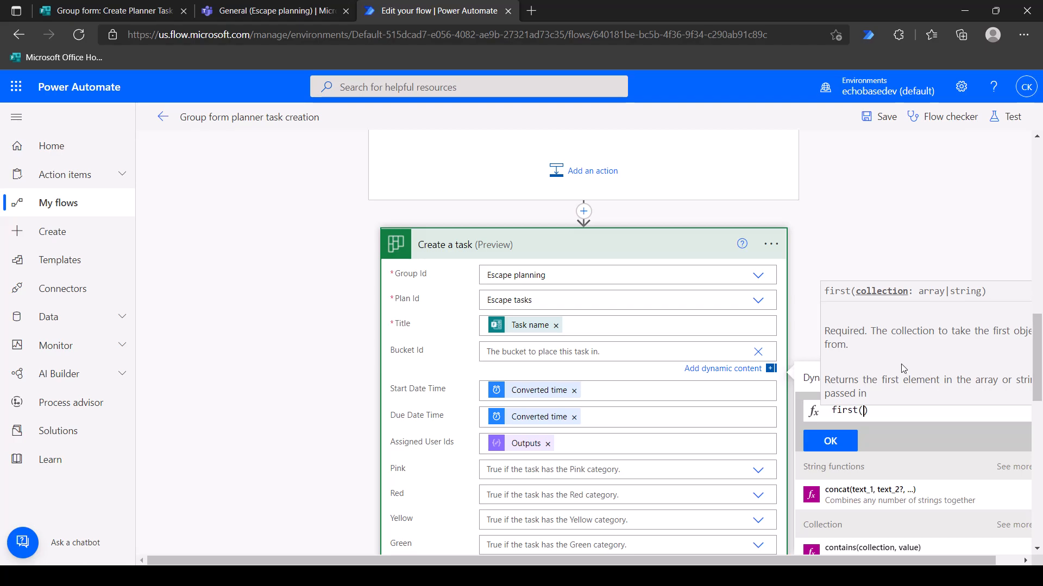
click(811, 379)
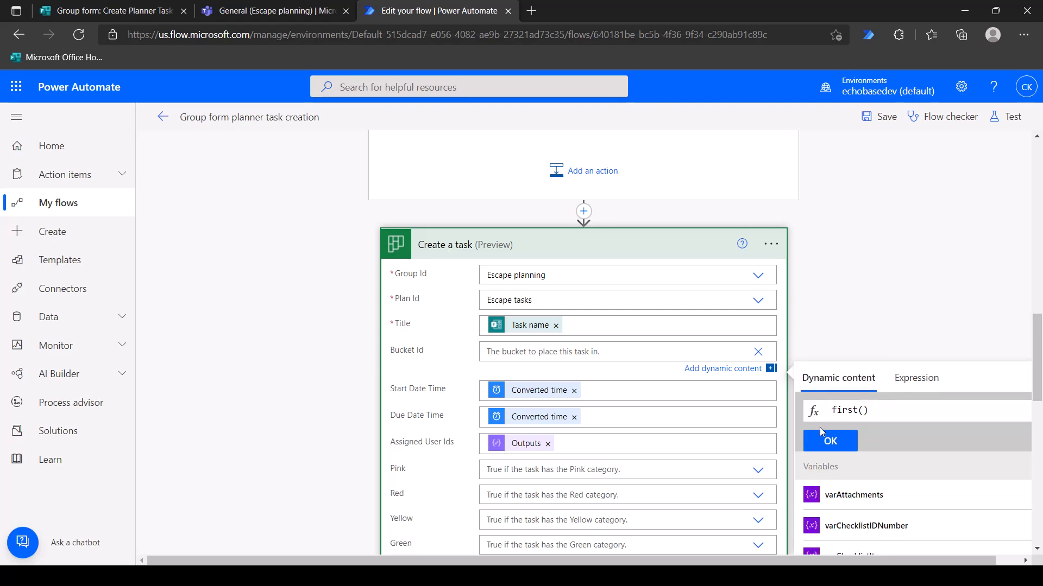
scroll(838, 452, down, 3)
scroll(839, 454, down, 1)
scroll(839, 452, down, 3)
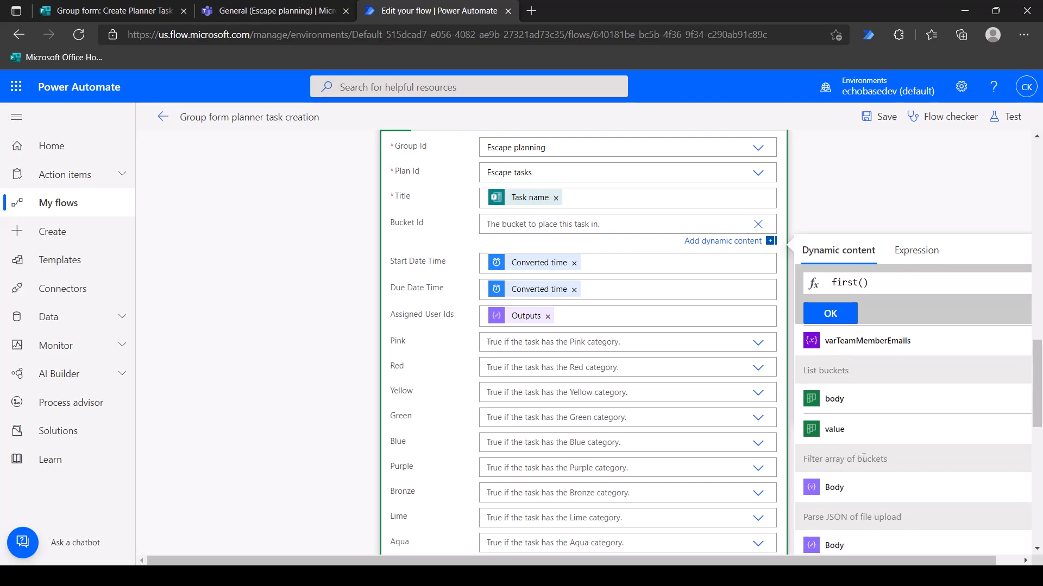
click(838, 488)
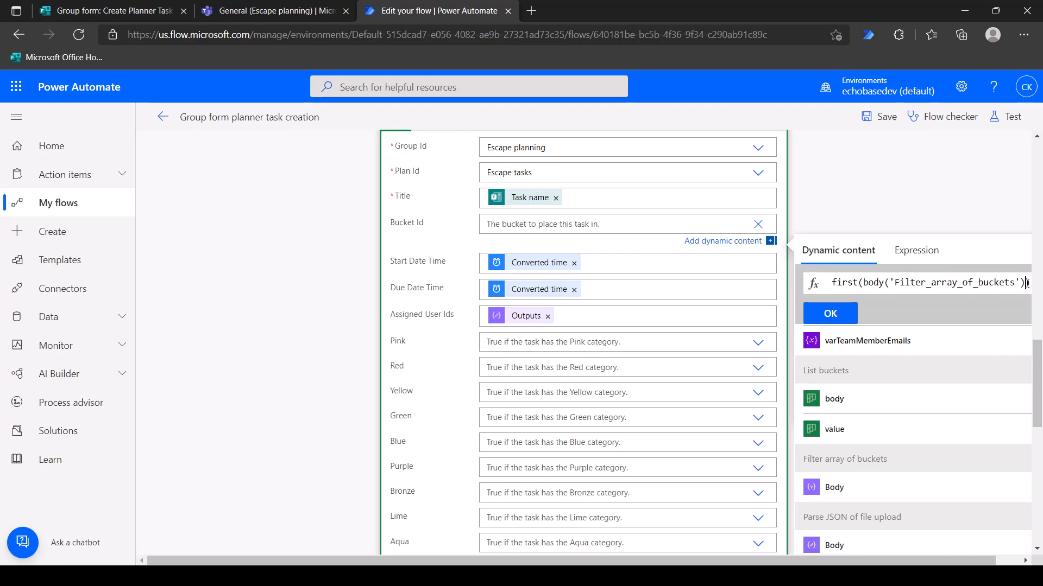
text(?)
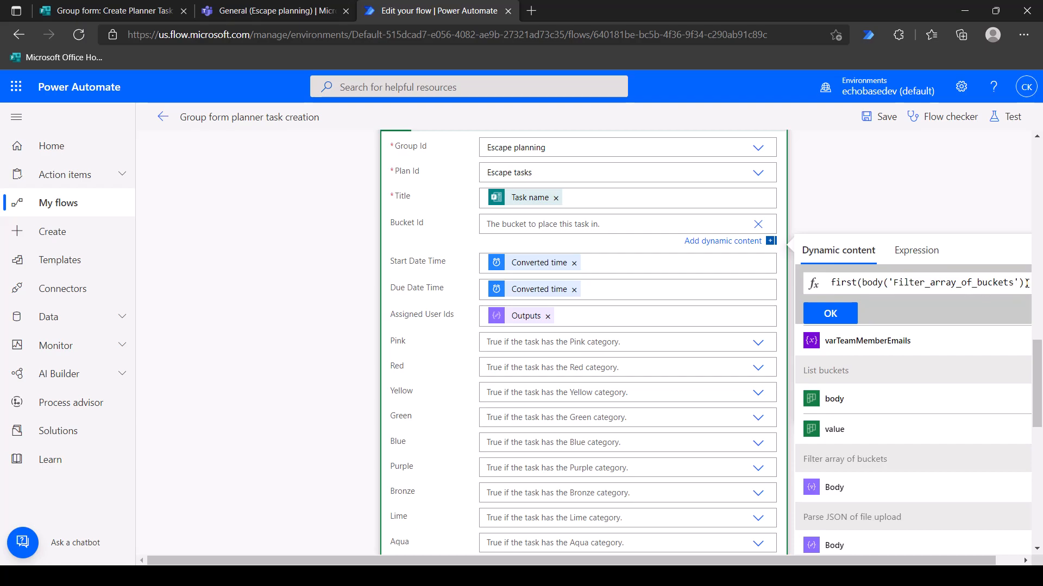
text())
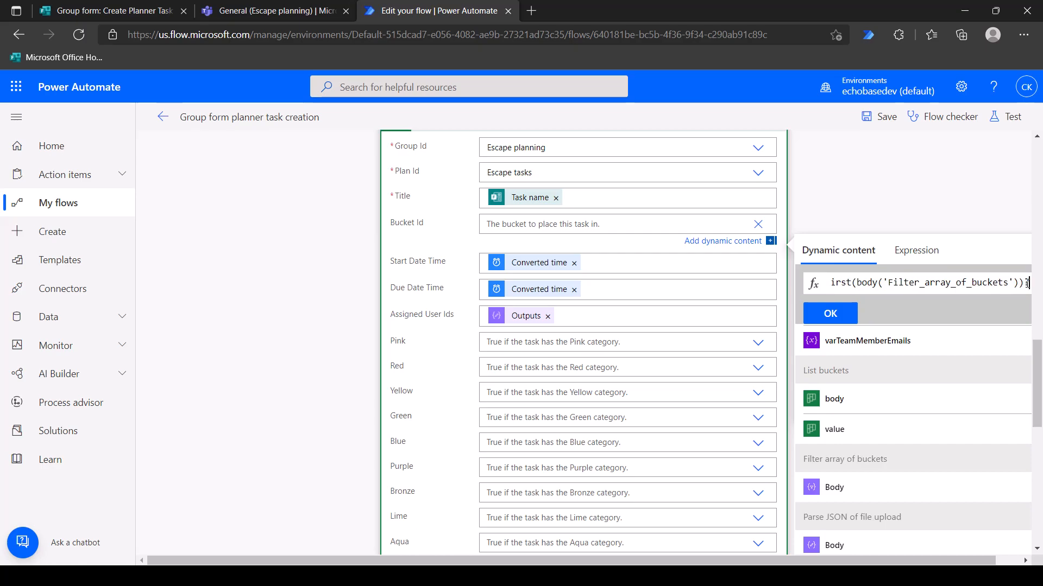
text([)
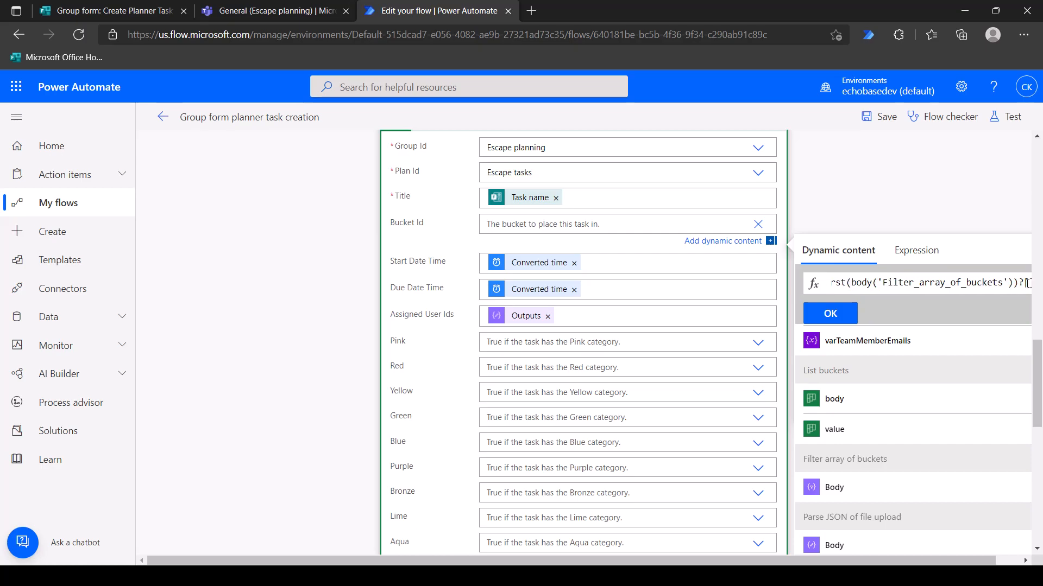
text('id)
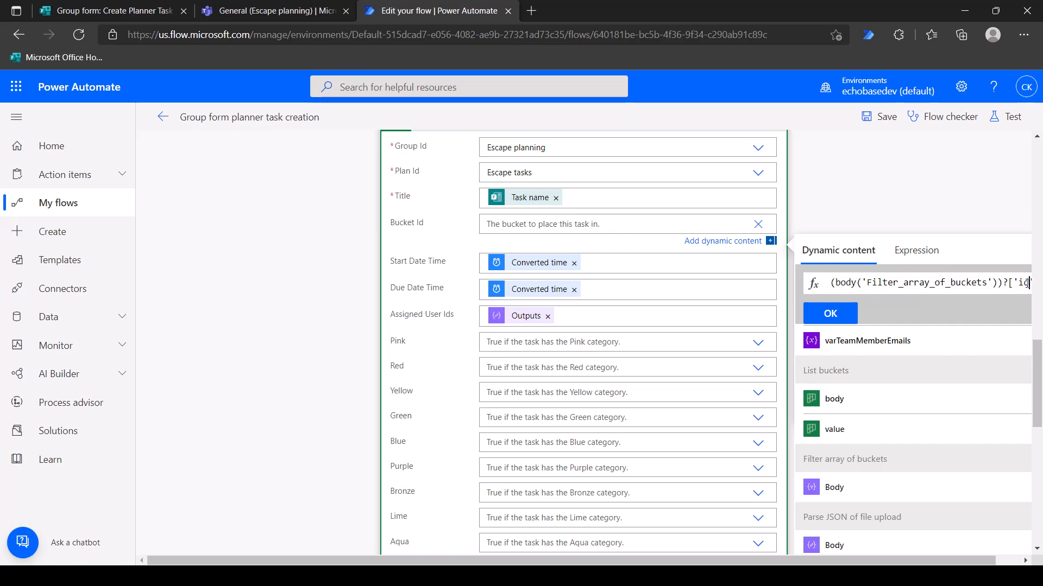
text('])
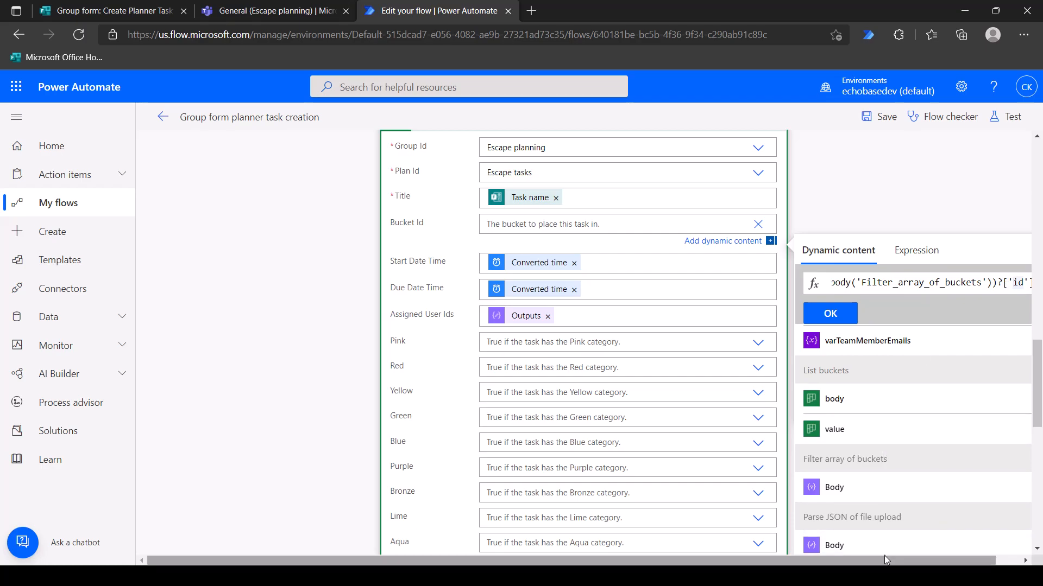
drag(886, 562, 947, 562)
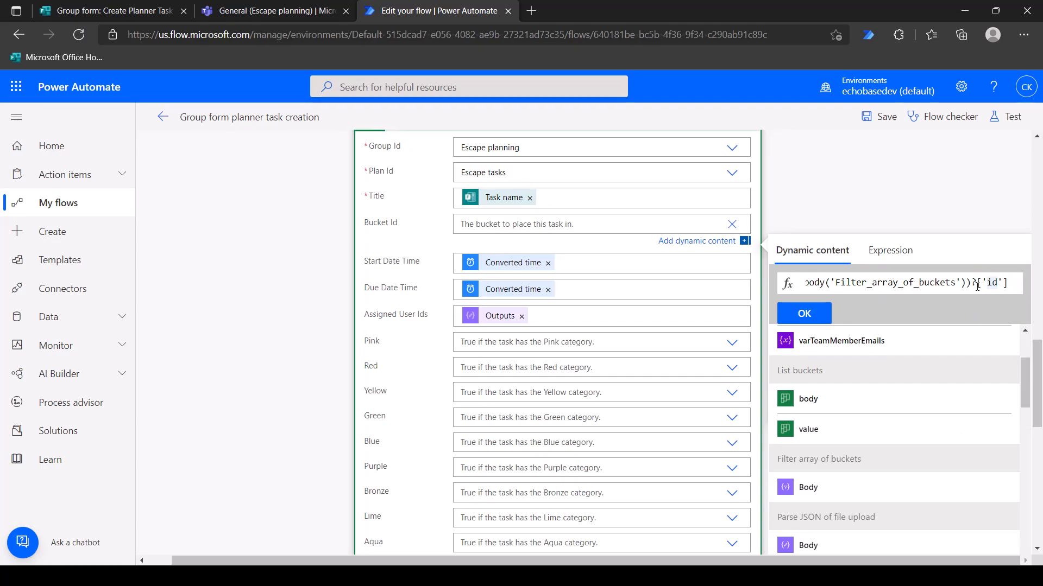
Commit the Bucket Id expression, save the flow, and collapse the Create a task card and bucket scope.
click(806, 313)
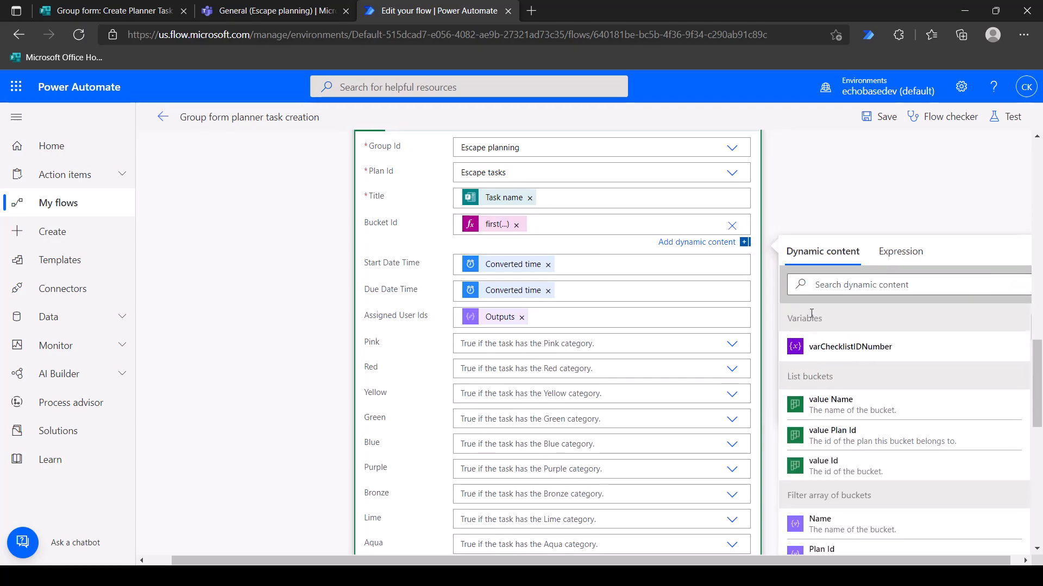
click(880, 117)
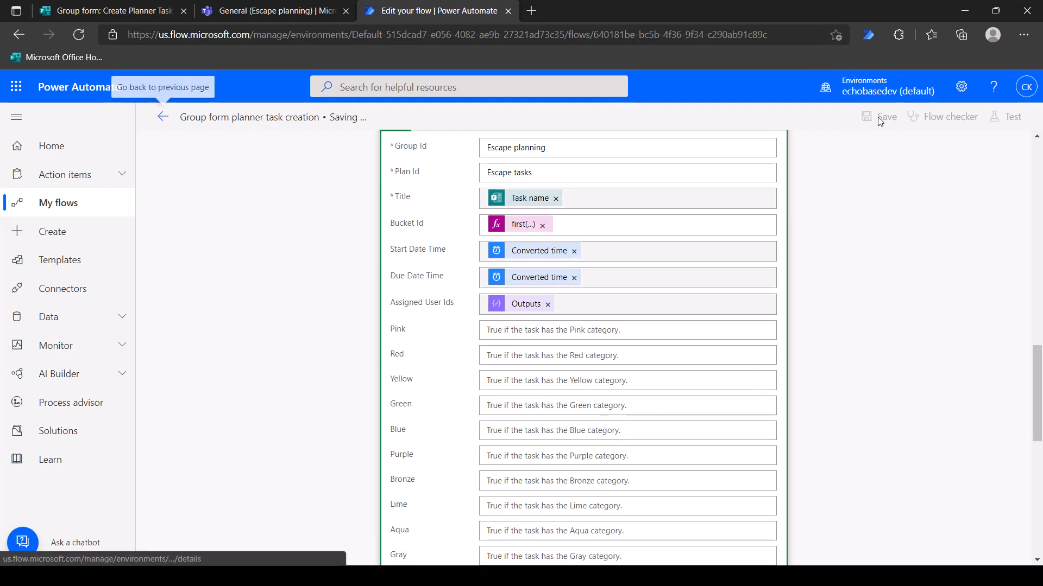
scroll(646, 220, up, 3)
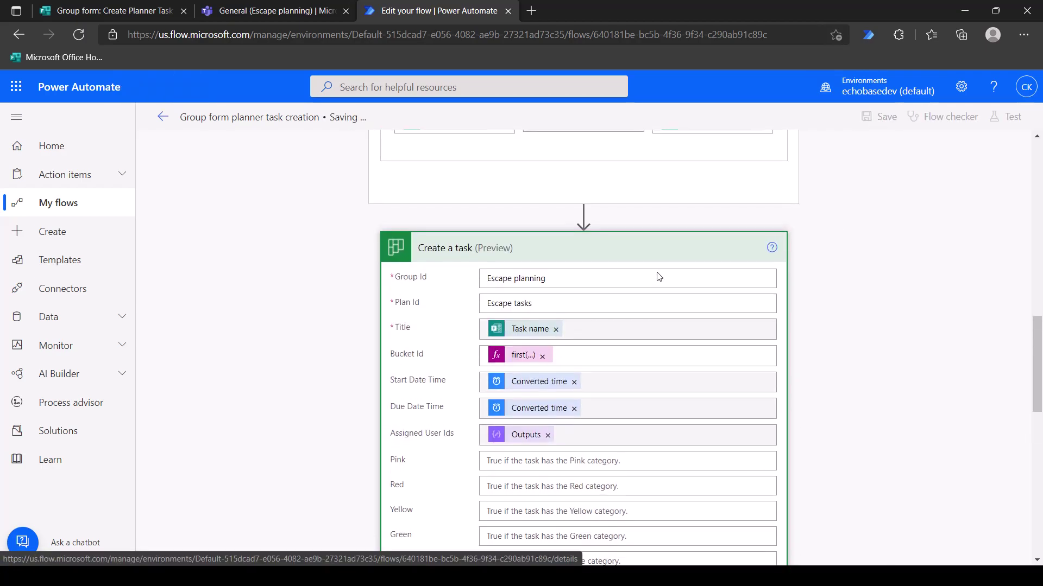
click(627, 242)
click(590, 155)
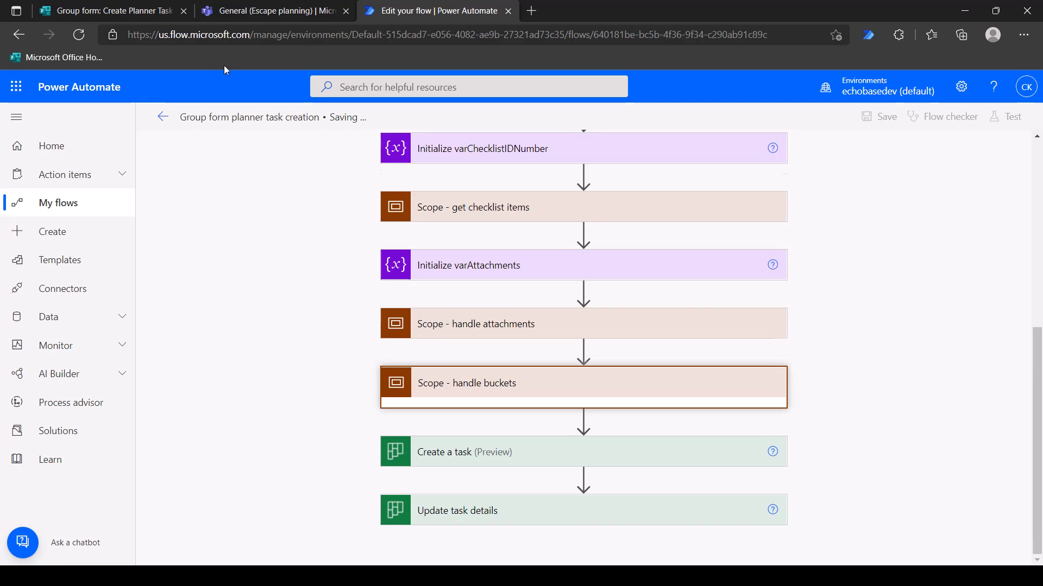
Answer the form with task name 'super critical management task' and category Management.
click(114, 11)
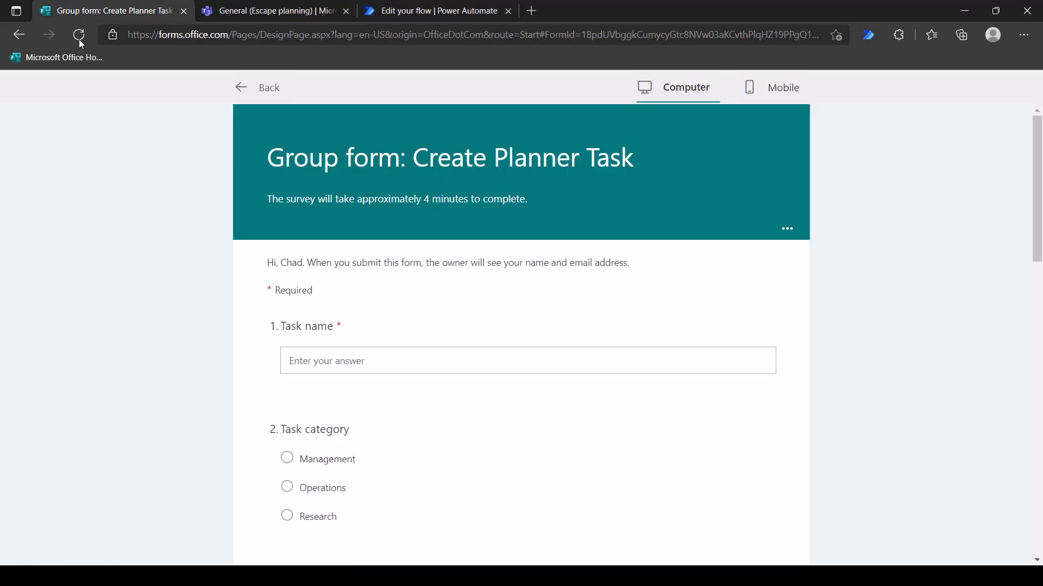
click(340, 360)
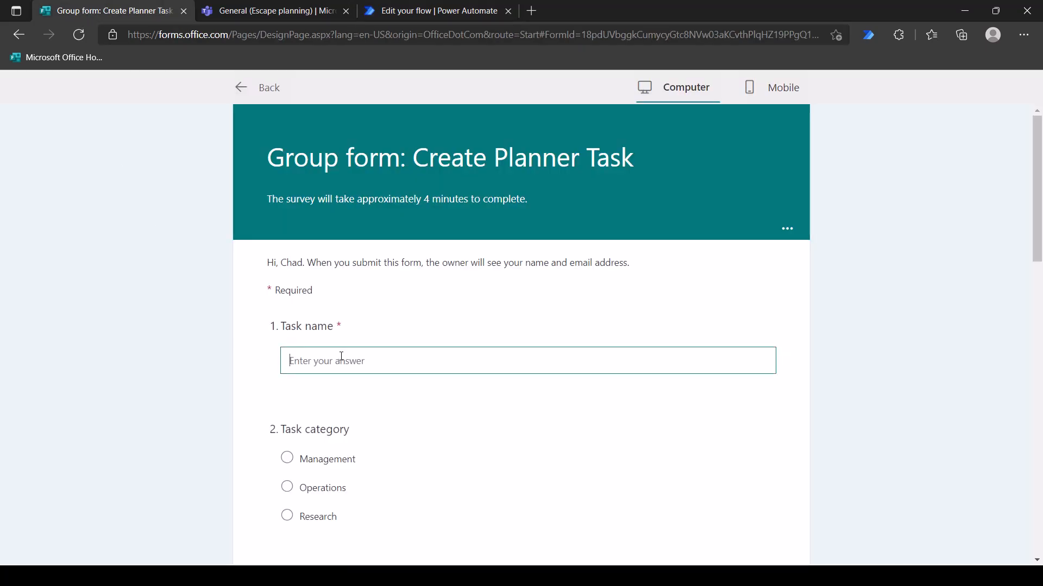
text(super critic)
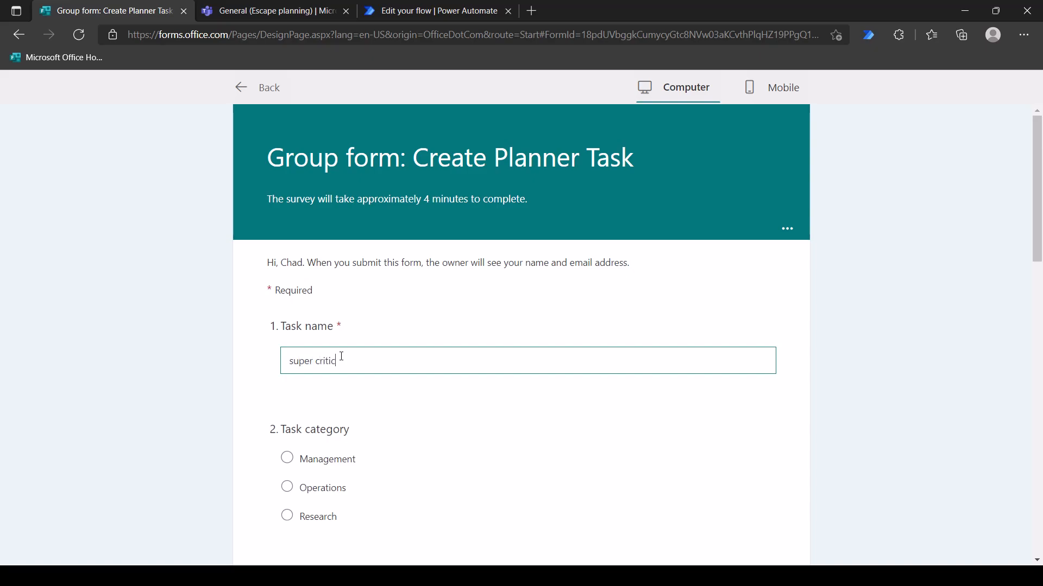
text(al management t)
text(ask)
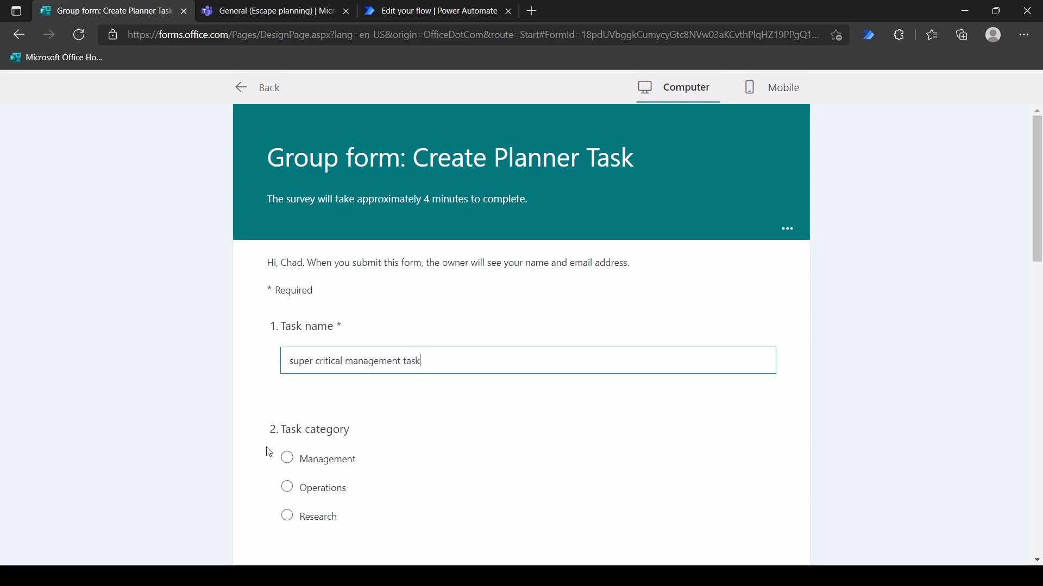
click(287, 458)
scroll(288, 461, down, 3)
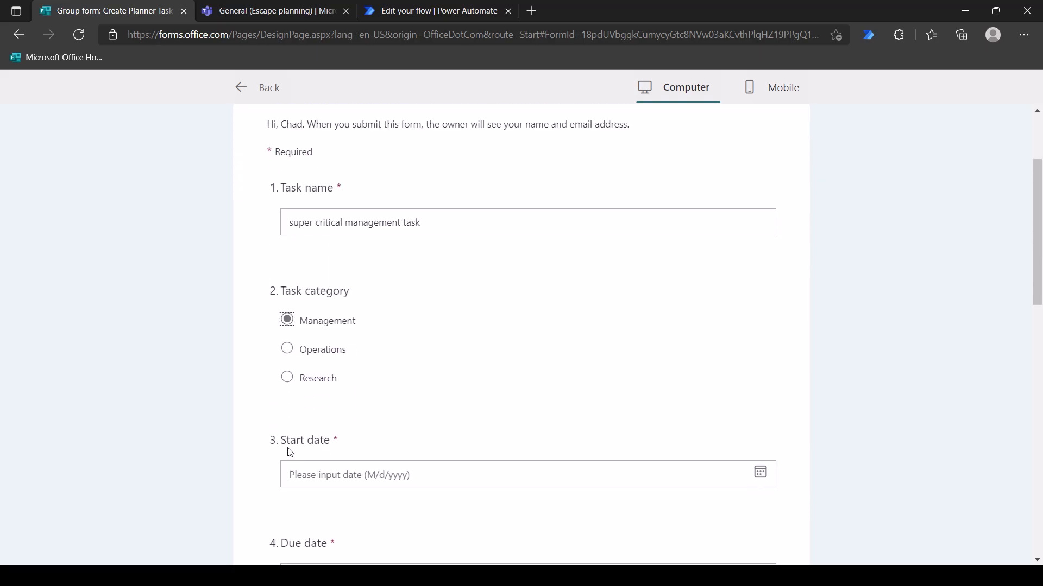
scroll(288, 461, down, 2)
Set the start date to 3/28/2022 and the due date to 3/29/2022.
click(320, 336)
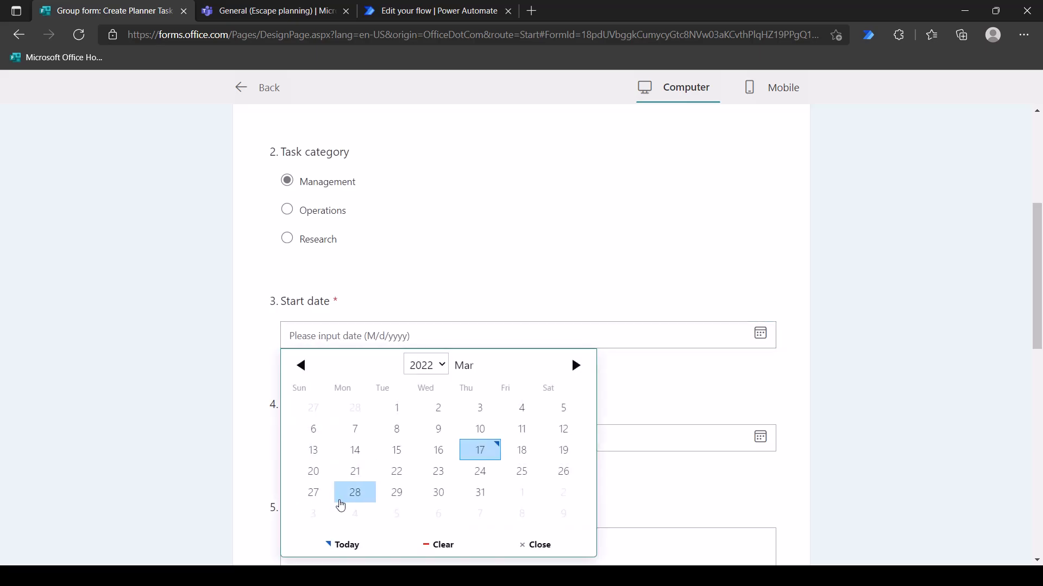
click(355, 493)
click(327, 439)
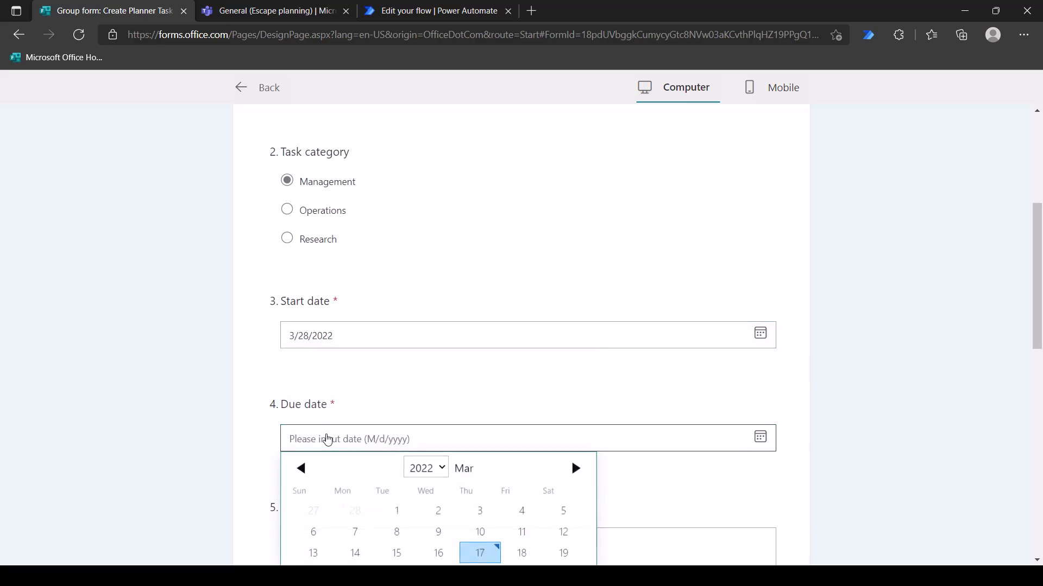
scroll(391, 456, down, 3)
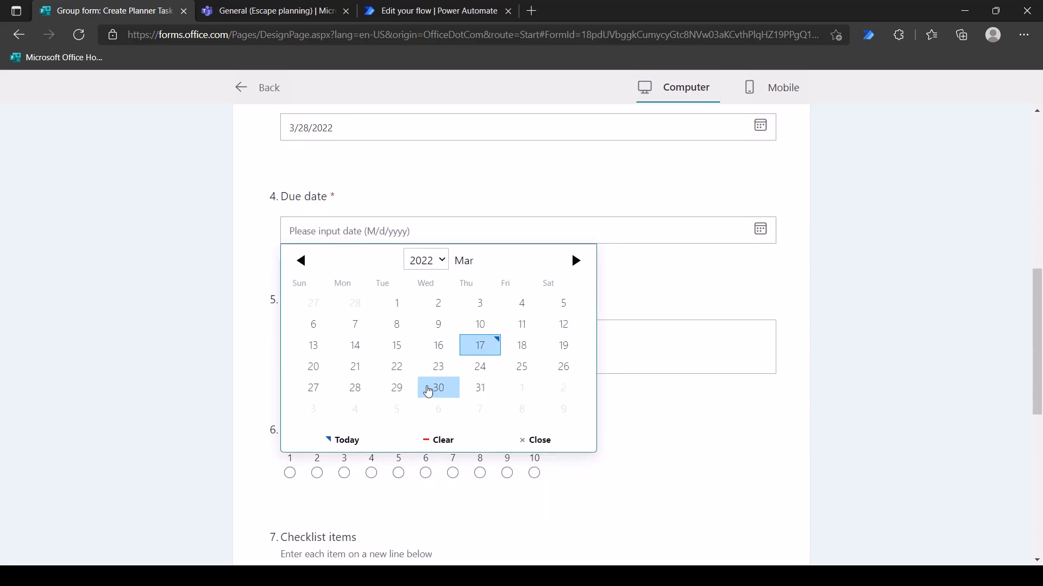
click(397, 387)
Enter the description, give the task priority 1, and submit the response.
click(335, 350)
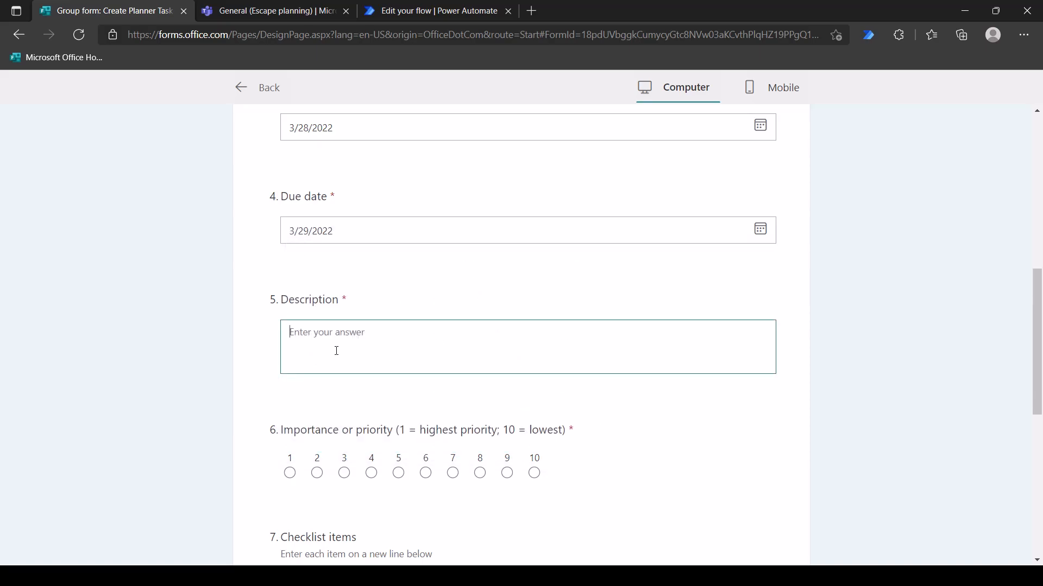
text(it's super )
text(imp)
text(por)
click(290, 472)
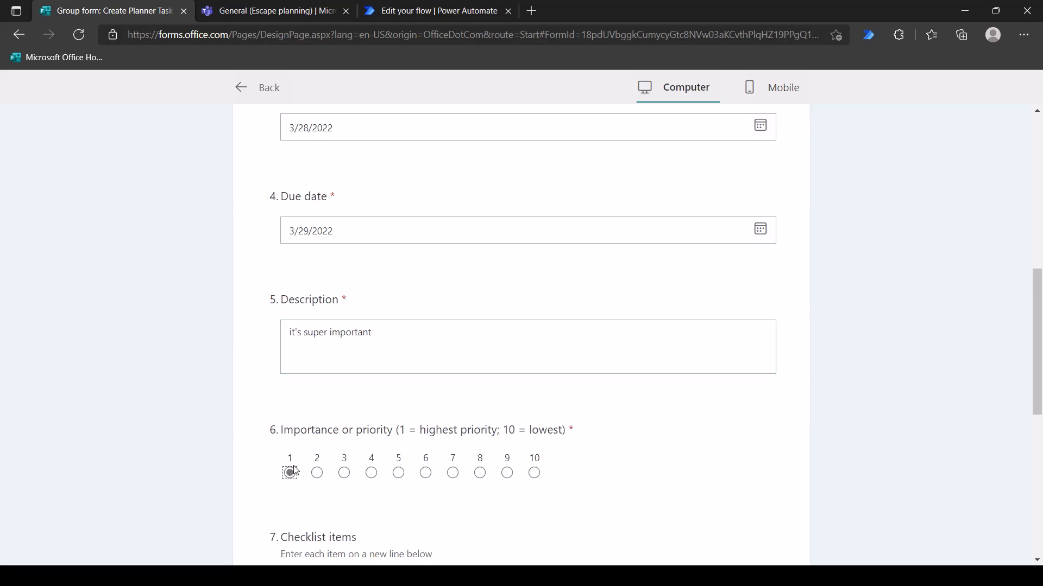
scroll(314, 456, down, 3)
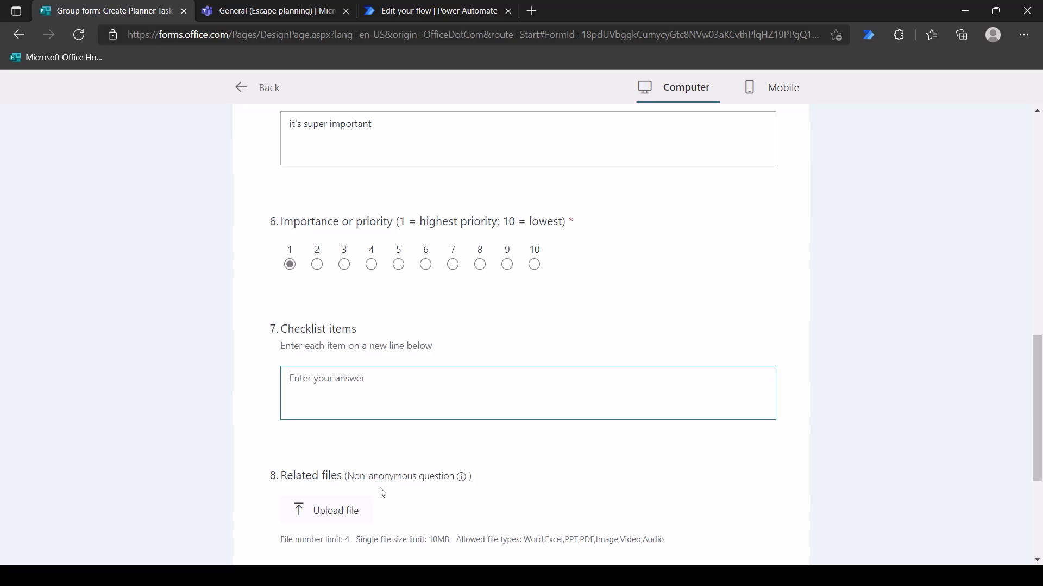
scroll(379, 492, down, 2)
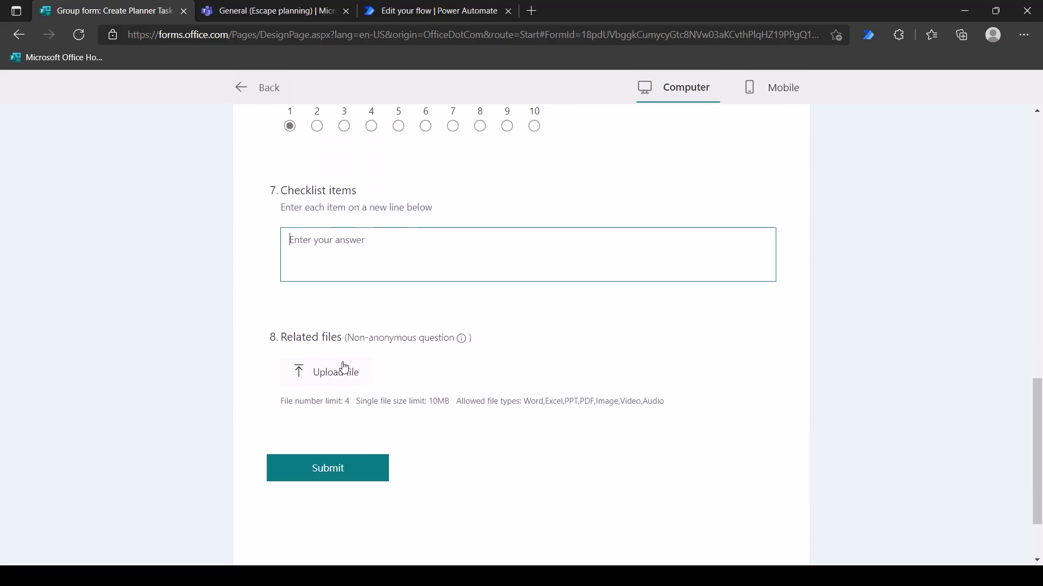
click(342, 473)
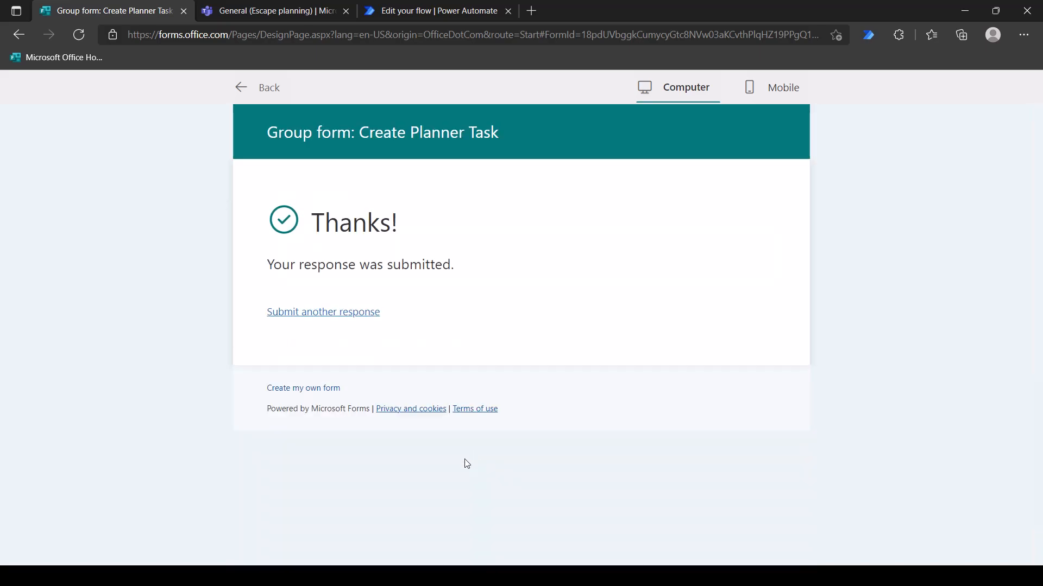
Check the flow details page shows the latest run succeeded, then bring up the Escape tasks board in Teams.
click(424, 10)
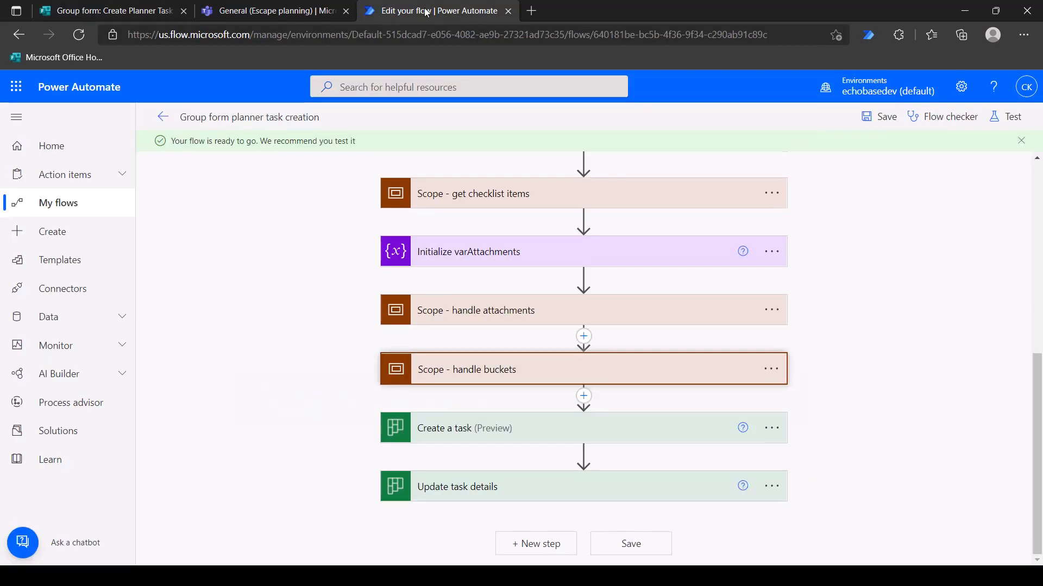
click(162, 117)
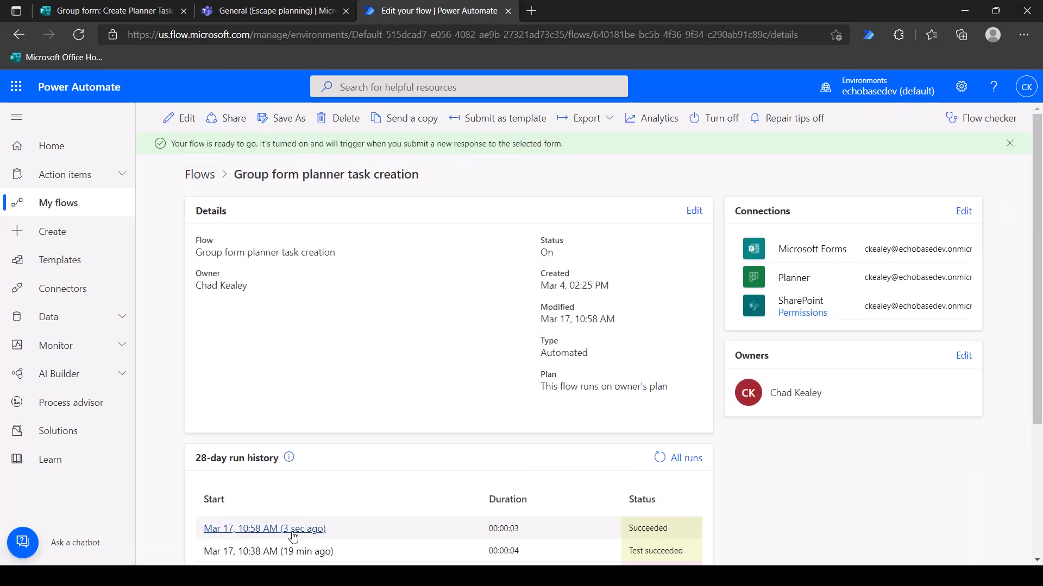
click(256, 10)
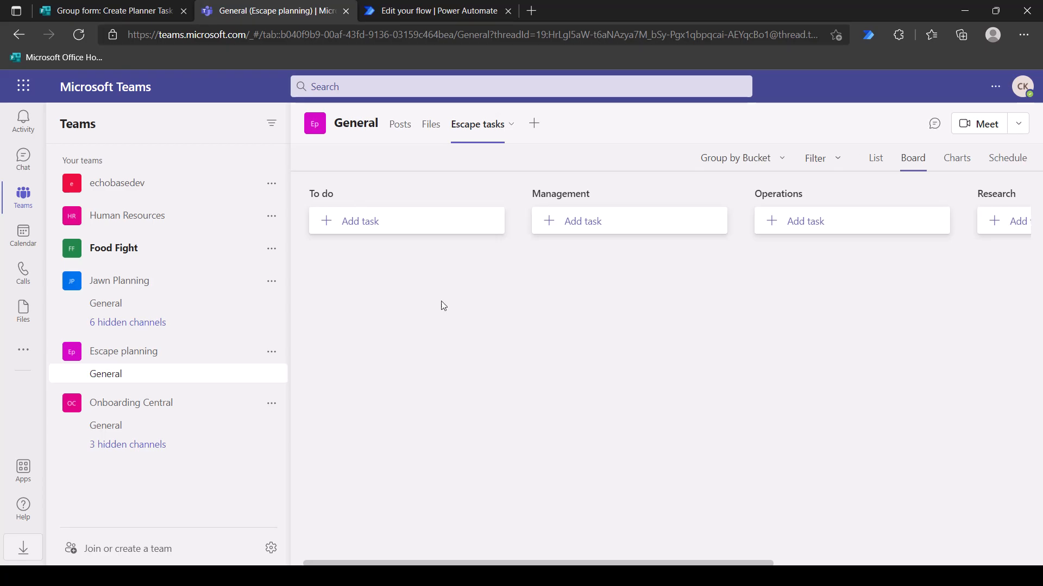
Refresh the Escape tasks board so 'super critical management task' shows in Management, then return to the flow details.
click(399, 125)
click(477, 124)
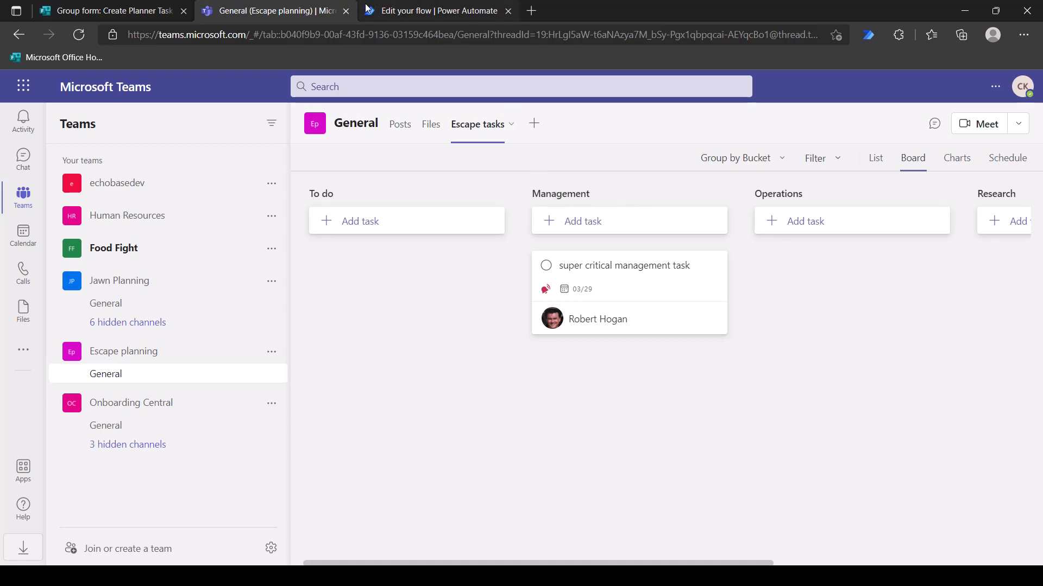
click(414, 11)
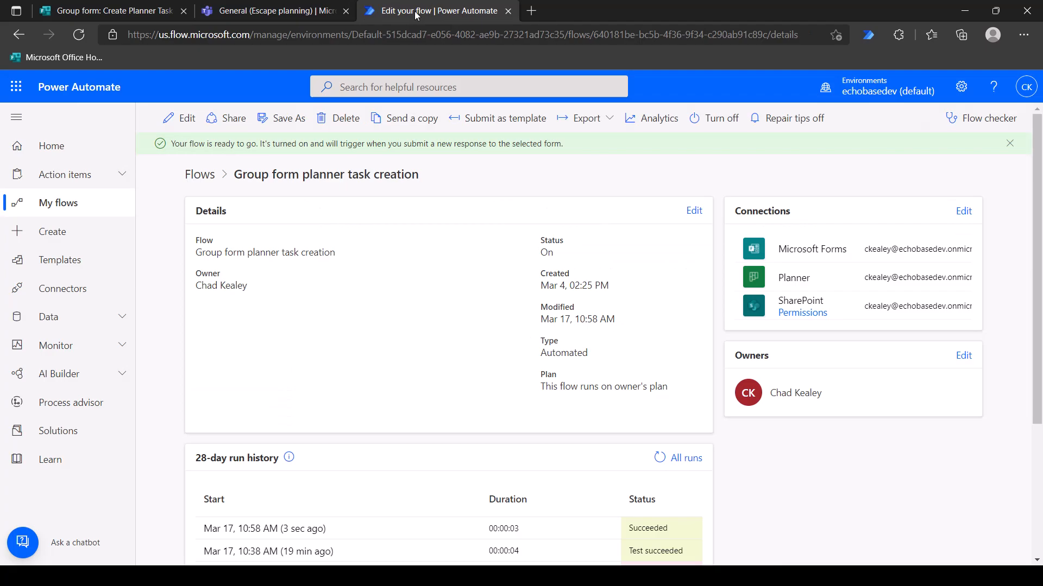
Return to the submitted form's Thanks! confirmation page.
click(106, 10)
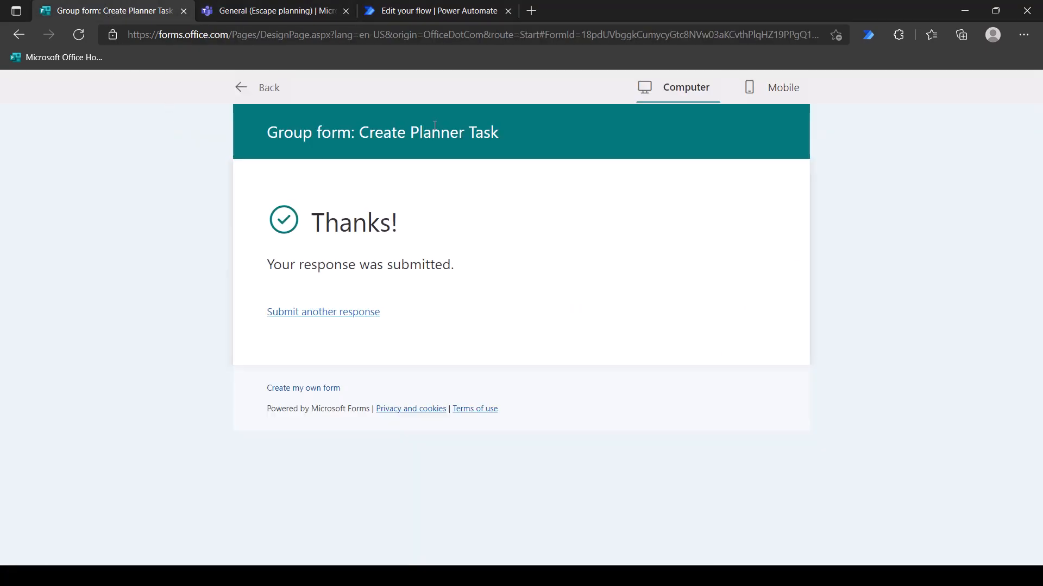